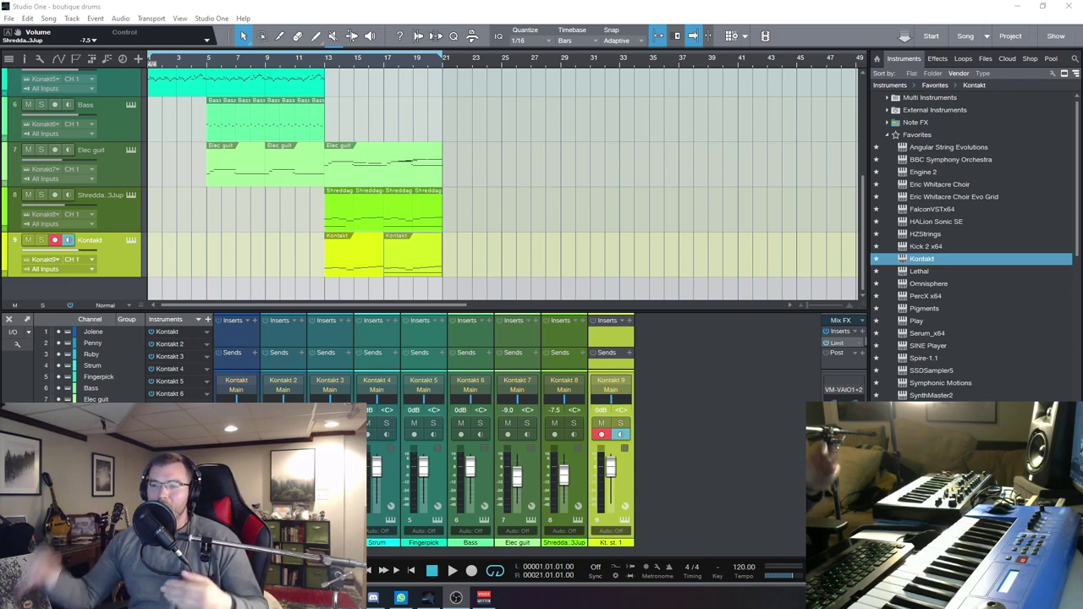
Play the song from bar 1 and examine the opening bars of the Jolene drum part in the note editor.
left_click(221, 289)
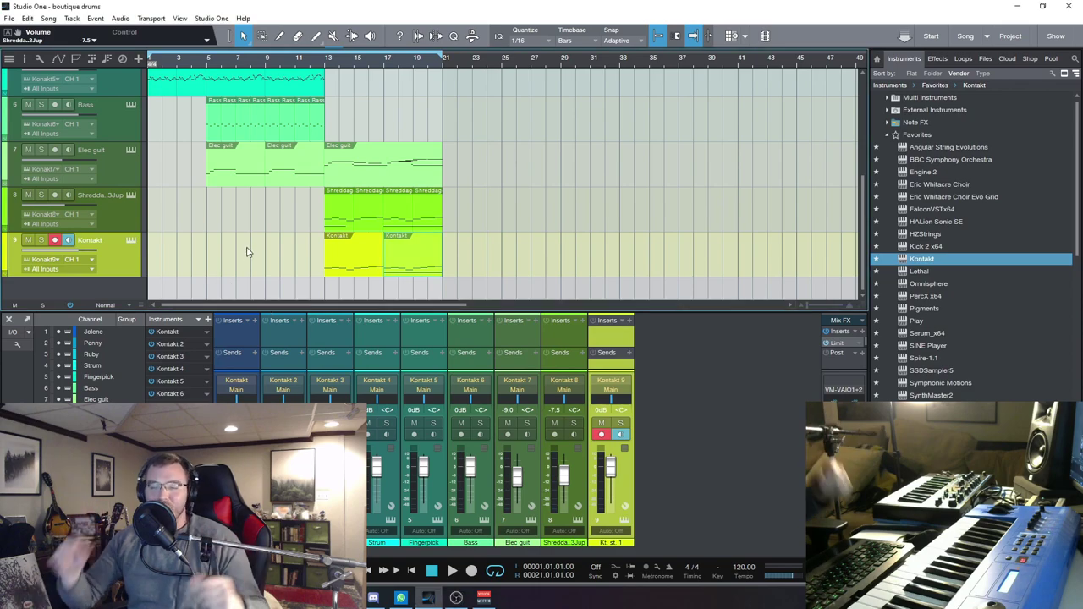
scroll(248, 251, "up", 5)
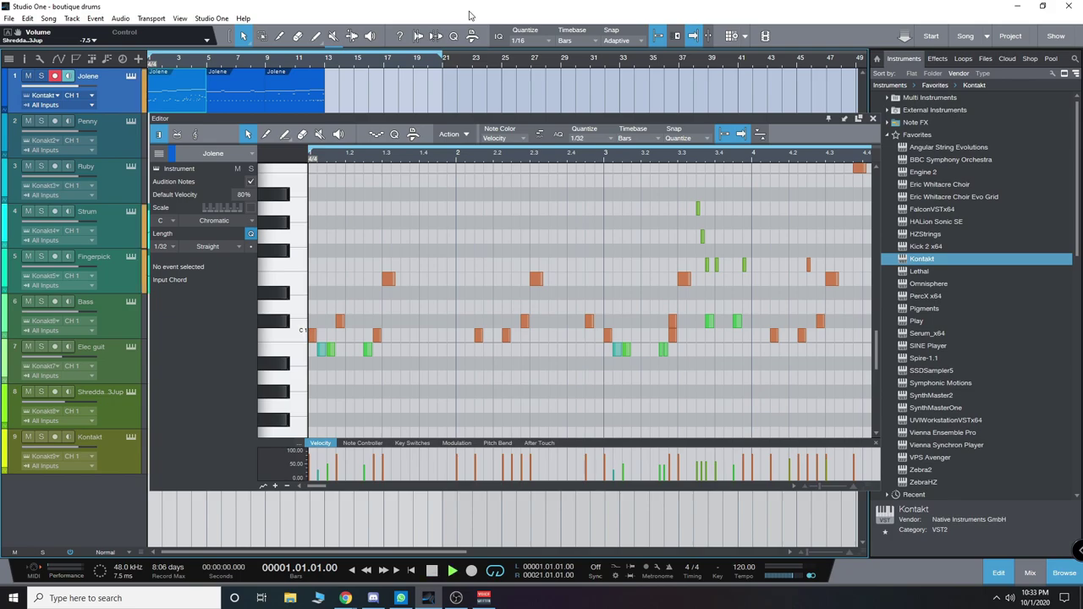
key("space")
scroll(518, 397, "up", 2)
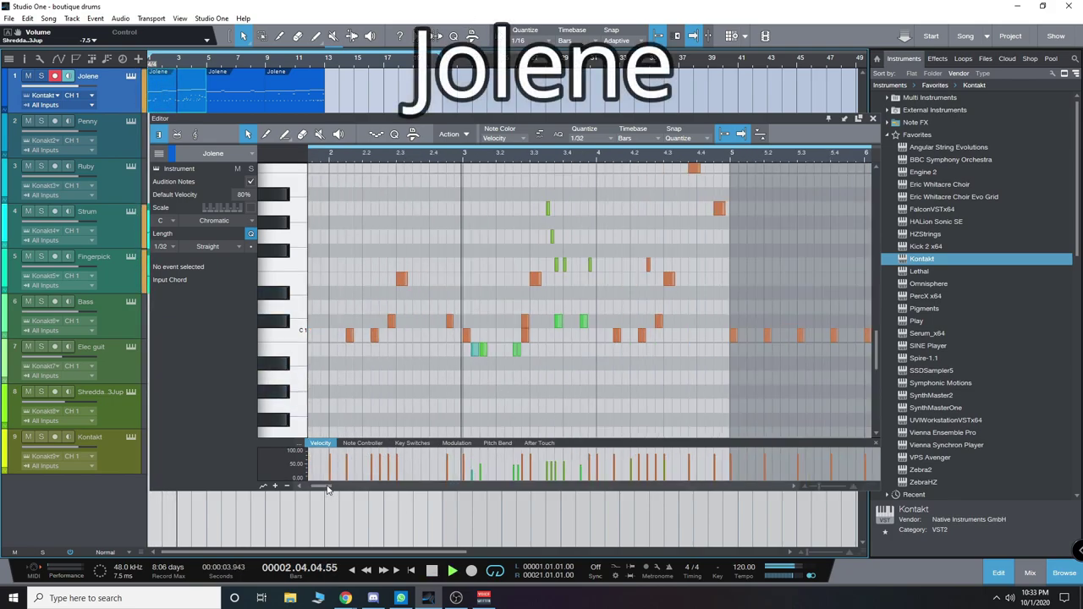
left_click_drag(326, 487, 342, 487)
scroll(555, 397, "down", 2)
scroll(719, 394, "down", 2)
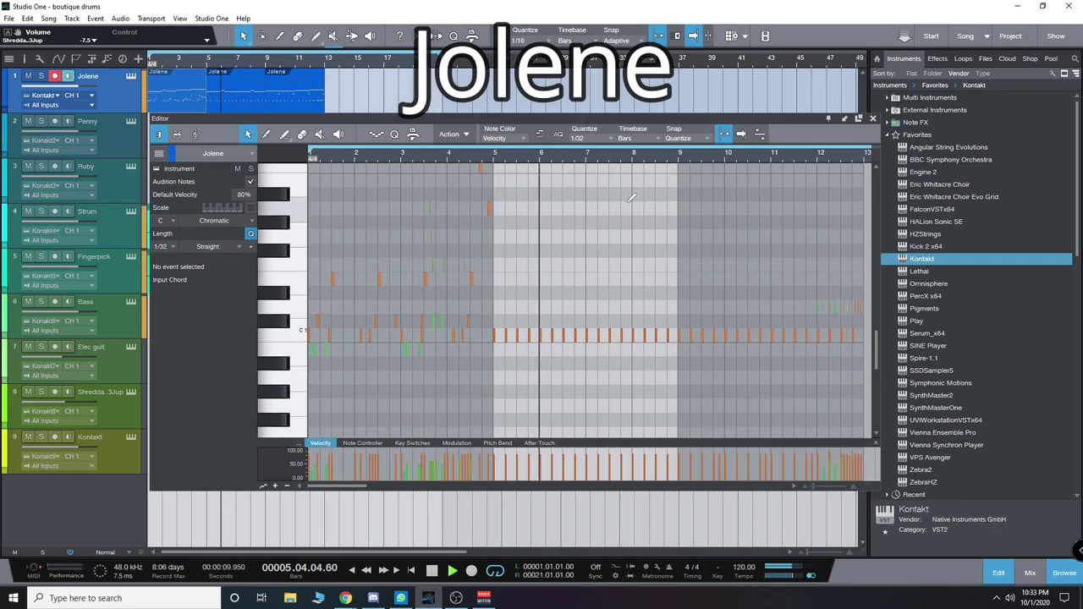
scroll(686, 244, "down", 3)
scroll(743, 282, "up", 1)
Follow the Jolene drum notes through the middle and final bars up to the fill in bar 12.
scroll(743, 285, "up", 5)
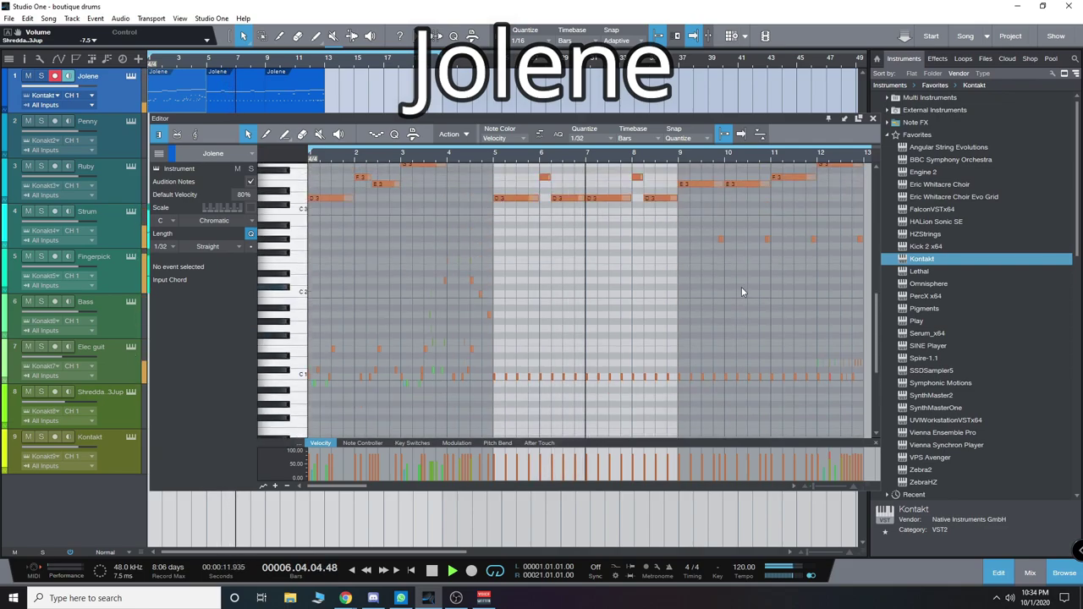
left_click_drag(346, 486, 365, 495)
left_click(657, 366)
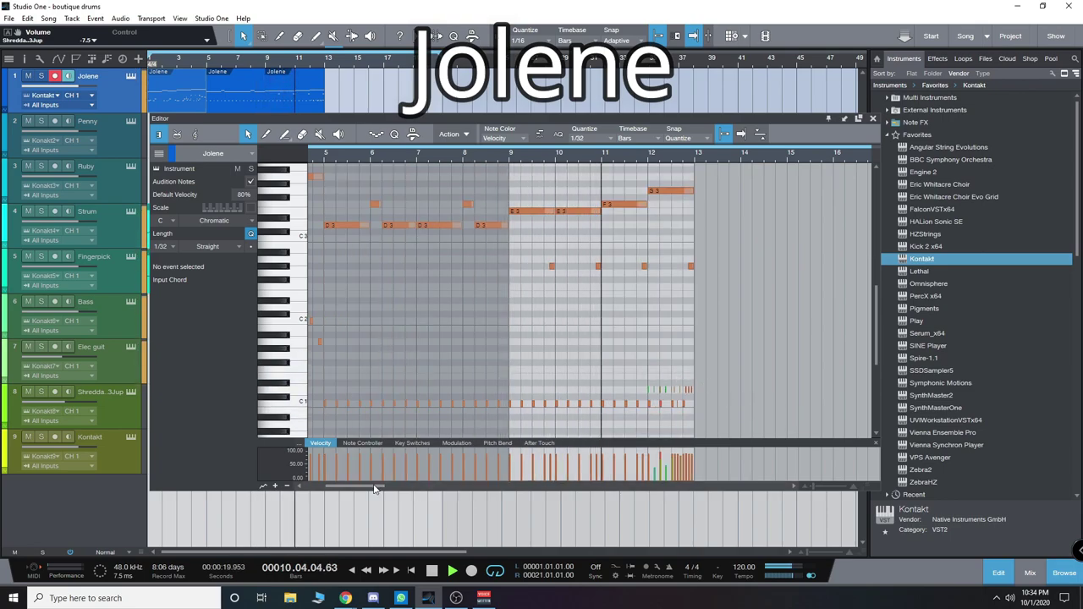
scroll(652, 359, "right", 3)
scroll(595, 335, "down", 1)
scroll(589, 336, "up", 4)
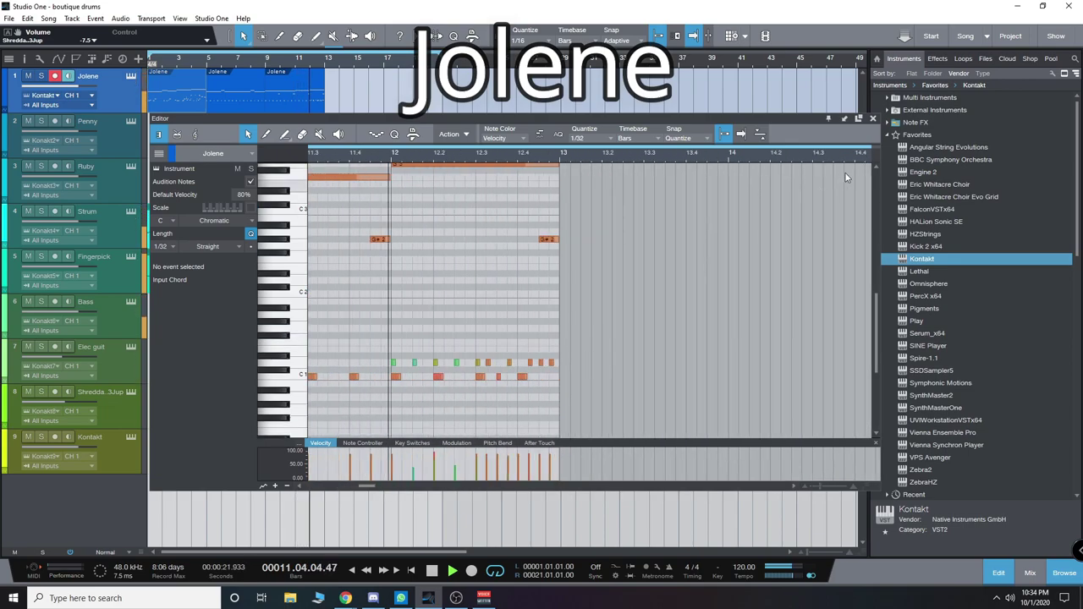
Replace the Jolene part in the note editor with the first Ruby event, follow its notes to the end, and stop playback.
left_click(873, 118)
double_click(441, 181)
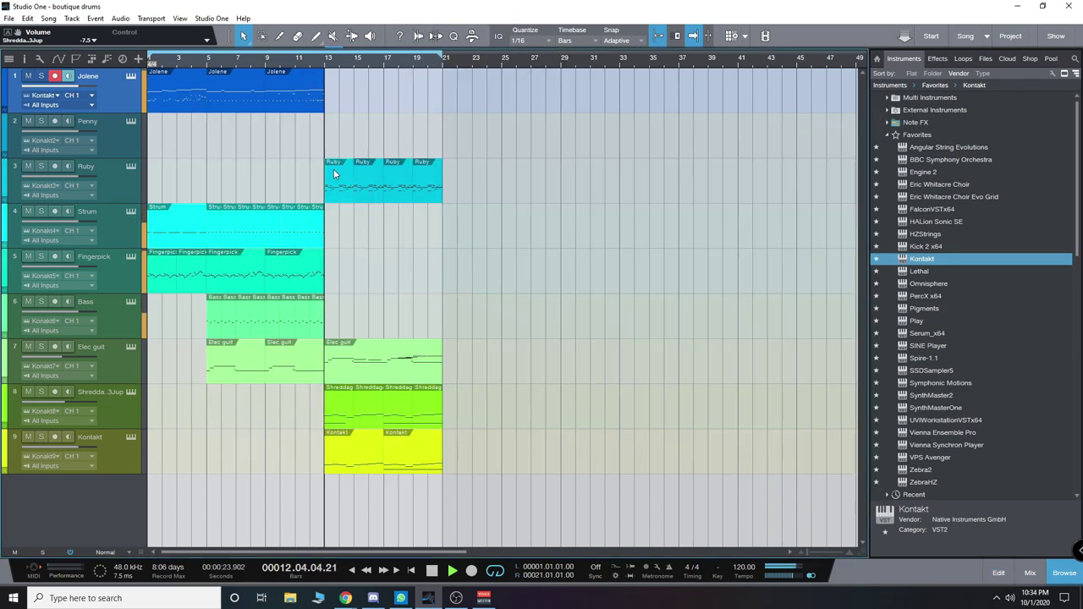
left_click_drag(359, 487, 376, 486)
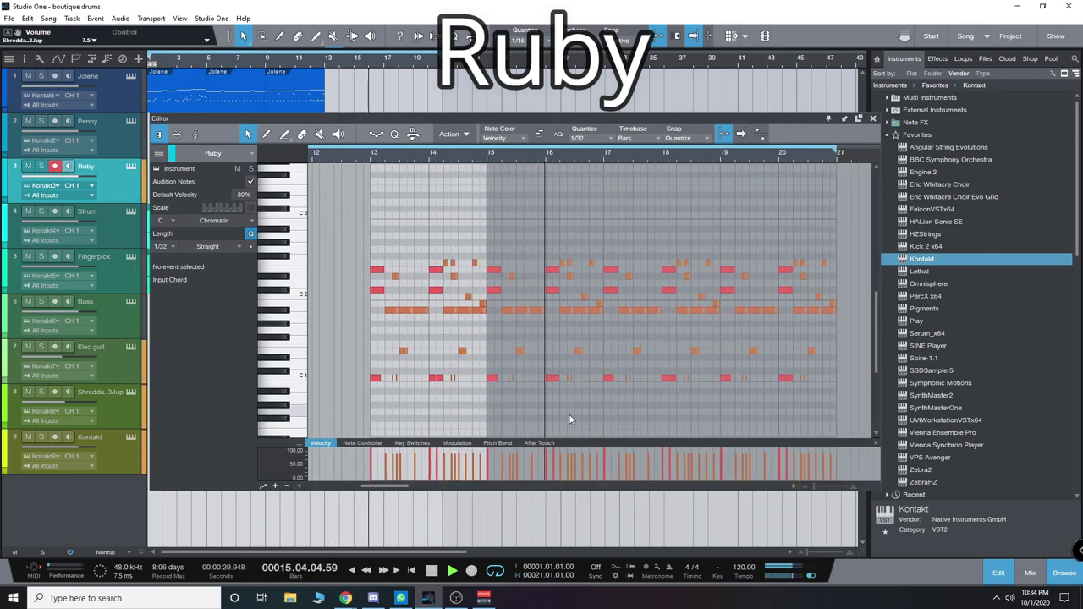
left_click(569, 414)
scroll(515, 425, "right", 4)
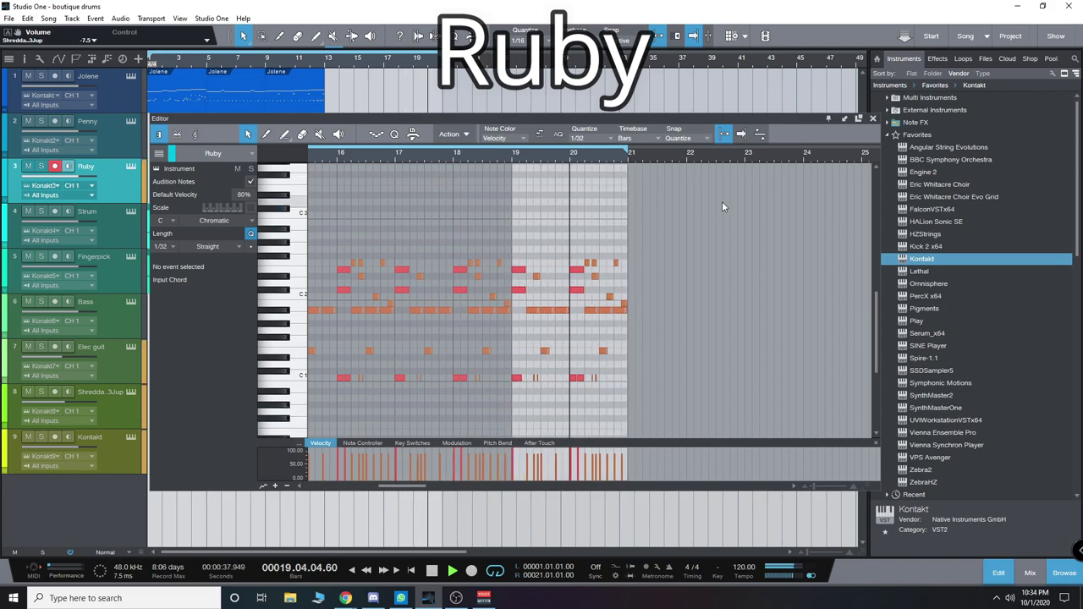
left_click(431, 573)
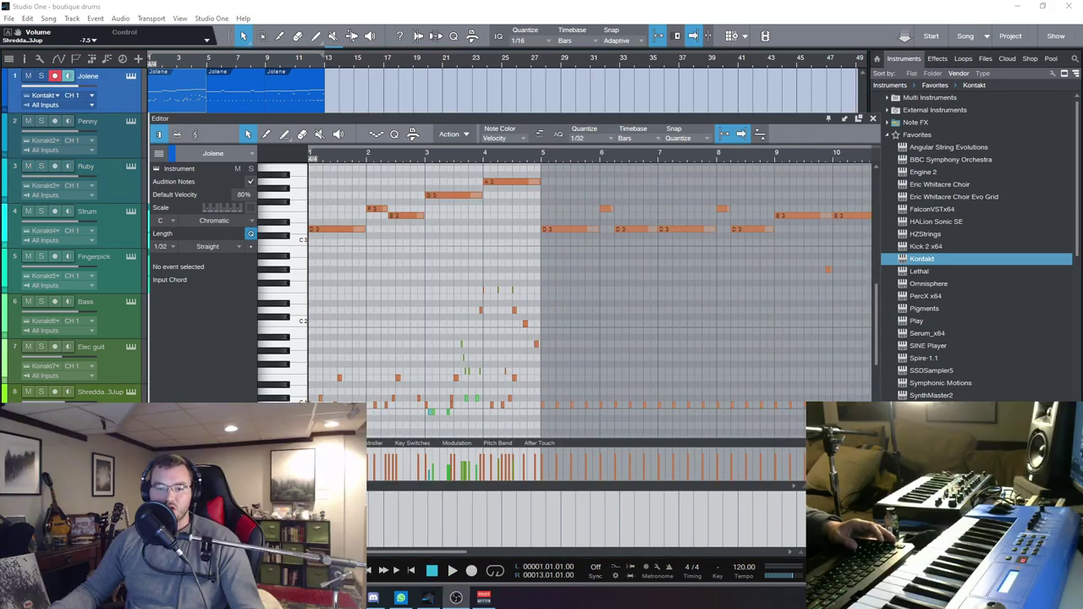
Open the Jolene track's Kontakt instrument to view the Boutique Drums Jolene interface.
left_click_drag(519, 118, 511, 121)
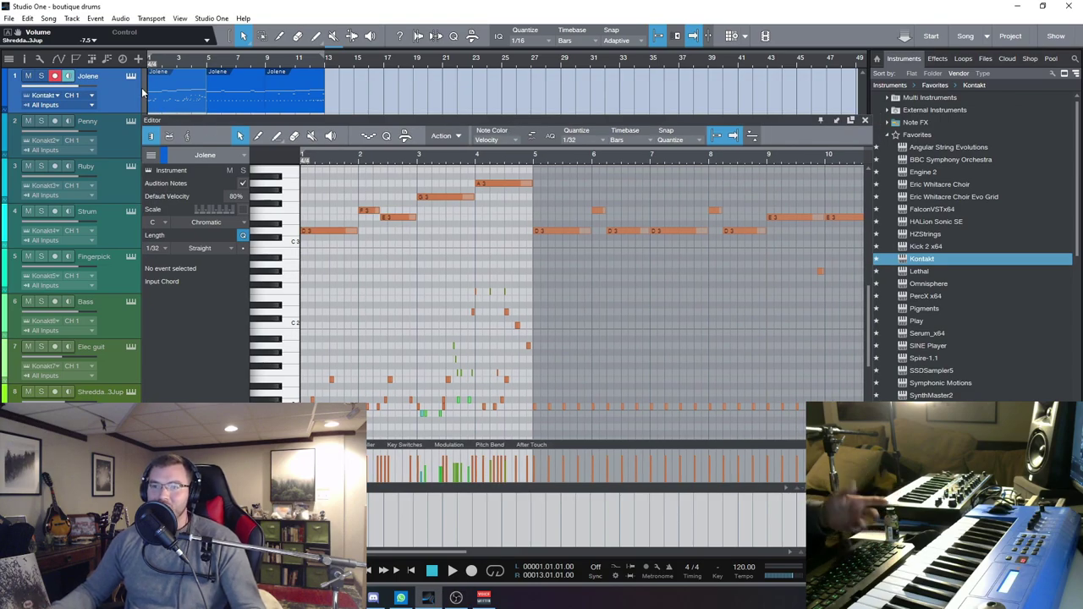
left_click_drag(283, 123, 289, 115)
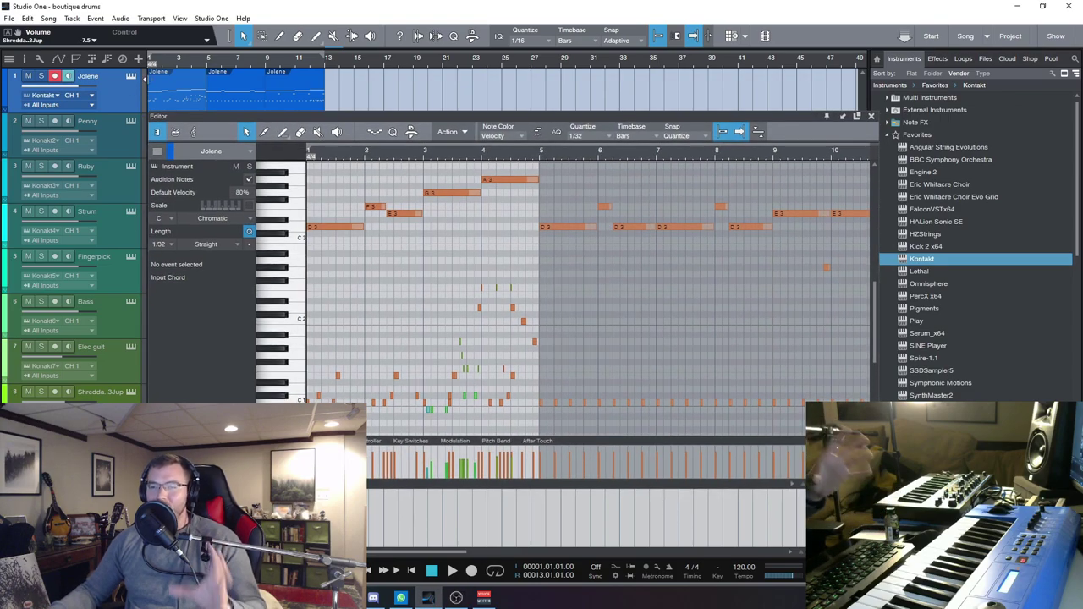
left_click(132, 76)
left_click_drag(394, 34, 374, 36)
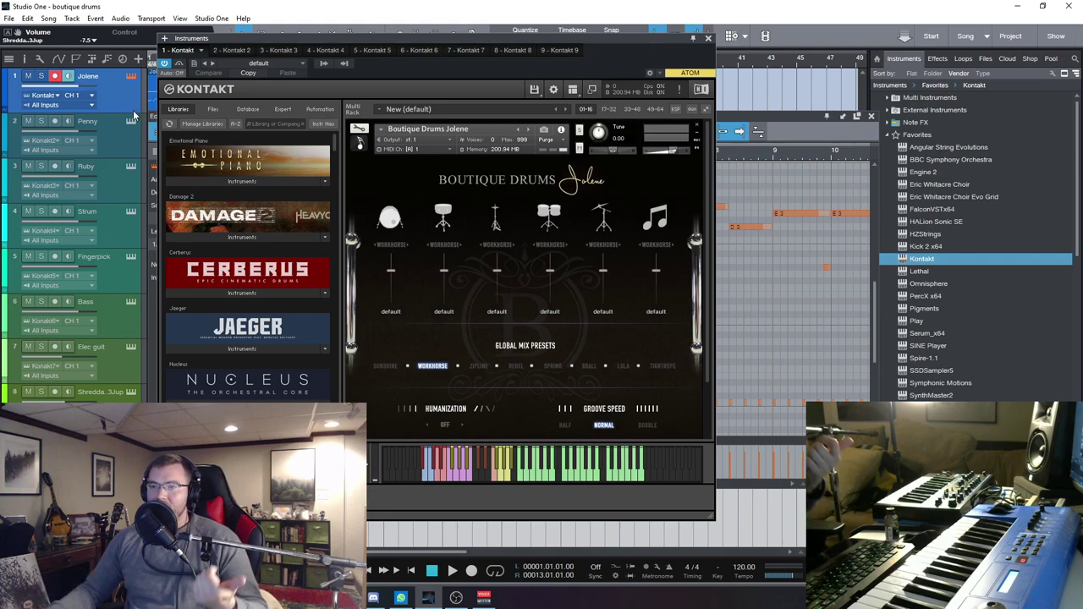
left_click_drag(361, 43, 368, 42)
Switch to the browser to view the Musical Sampling product page for Boutique Drums Jolene, and return to Studio One.
mouse_move(455, 597)
left_click(517, 559)
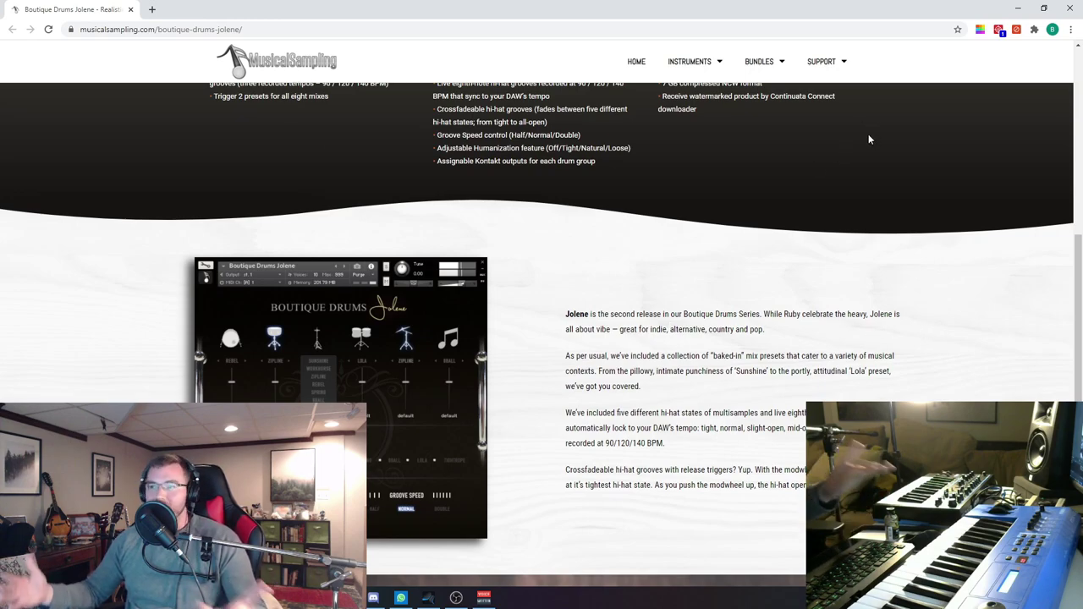
left_click(1017, 8)
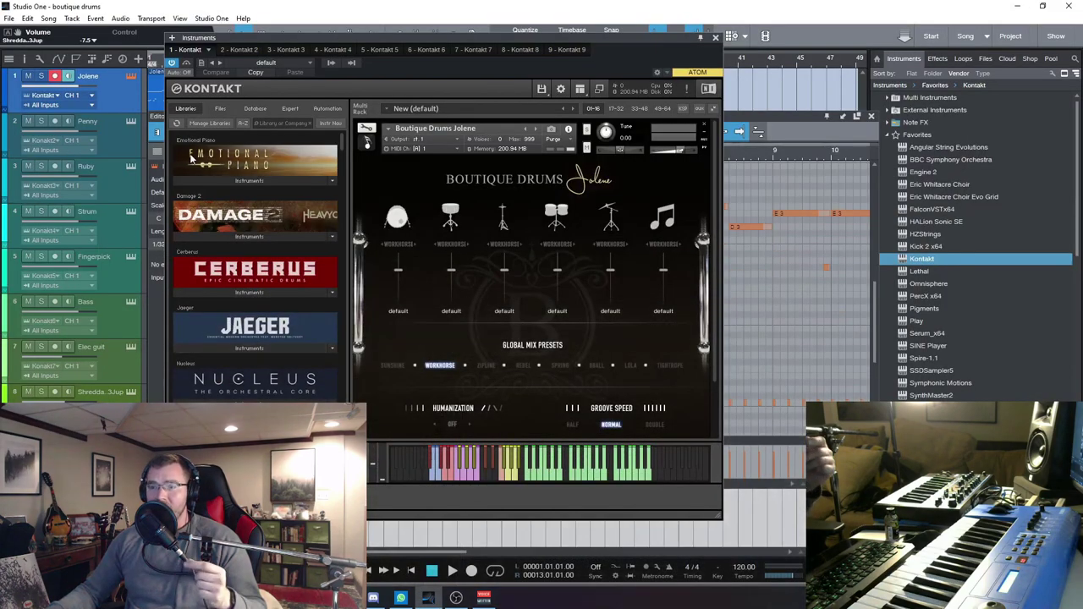
View the Boutique Drums Ruby and Boutique Drums Penny instruments in Kontakt, and close the instrument window.
left_click(116, 192)
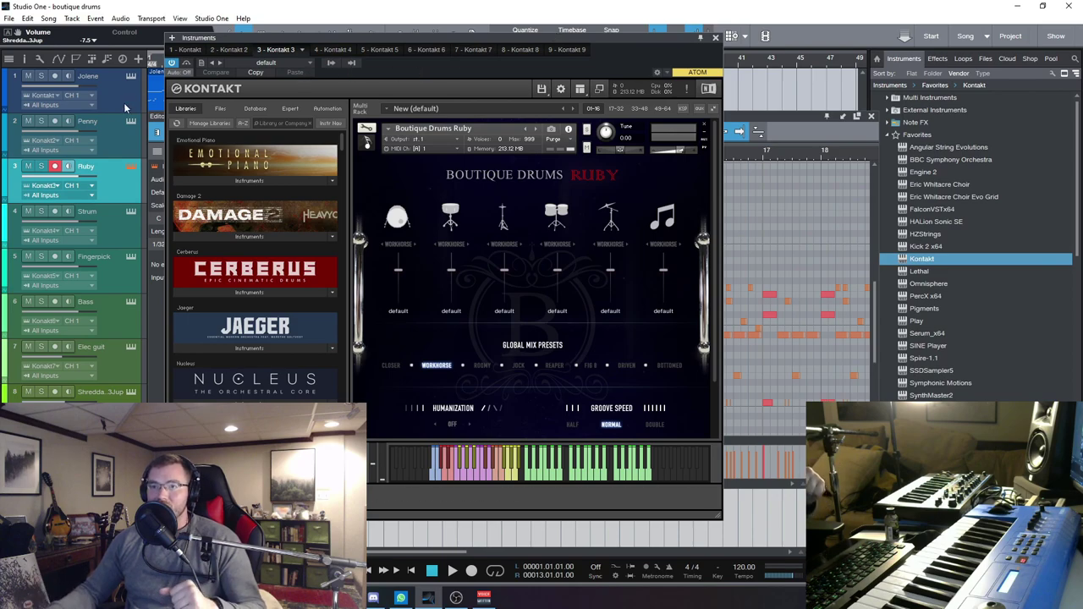
left_click(118, 124)
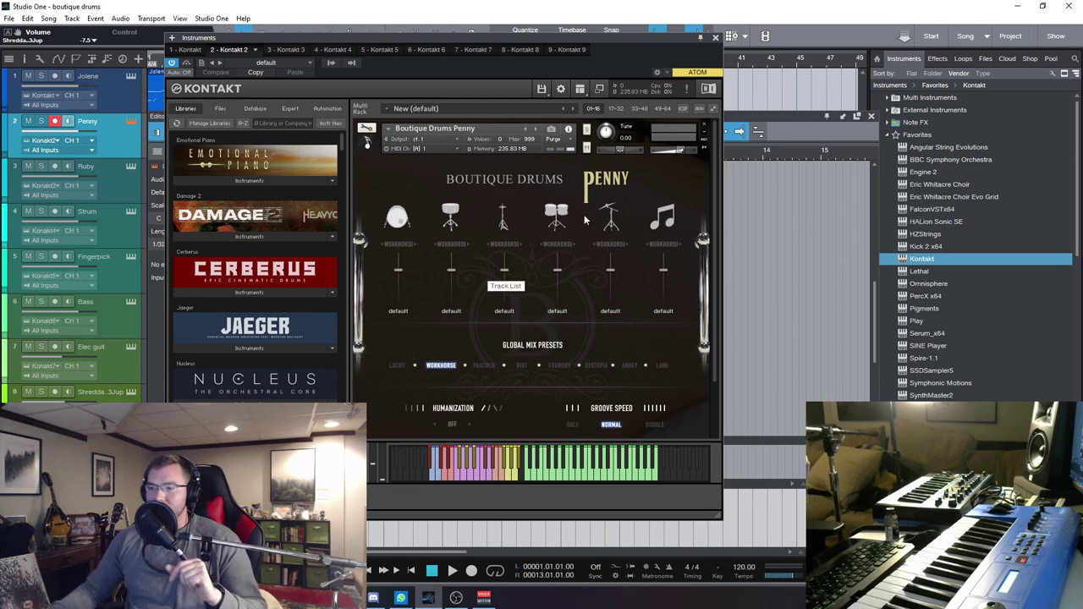
left_click(715, 38)
Select the Jolene track, reopen its first drum event in the note editor, and audition a key beside its D3 groove note.
left_click_drag(463, 115, 477, 115)
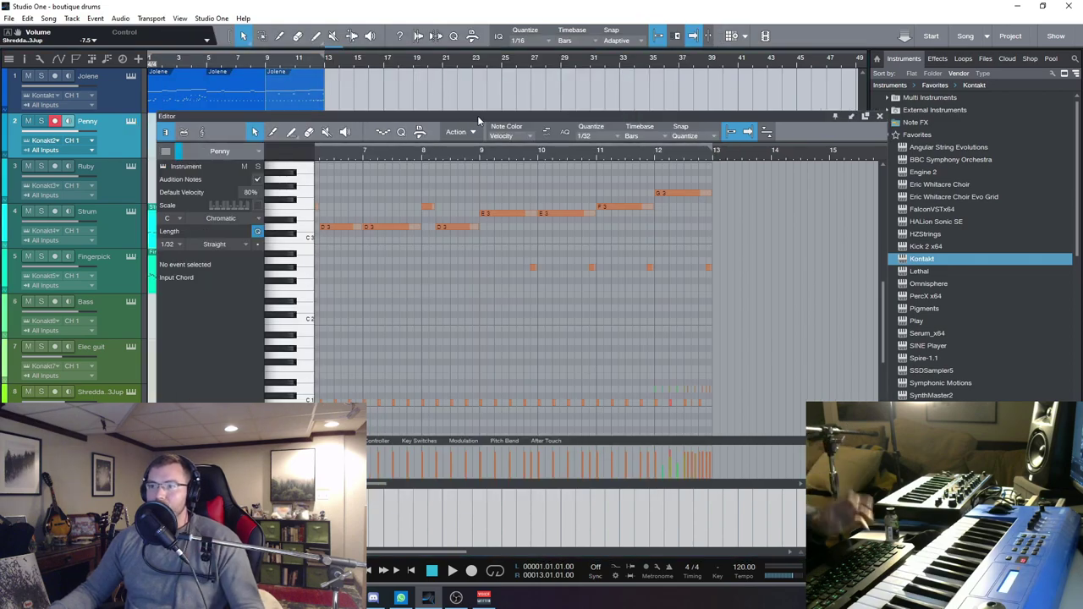
left_click(878, 116)
left_click(125, 102)
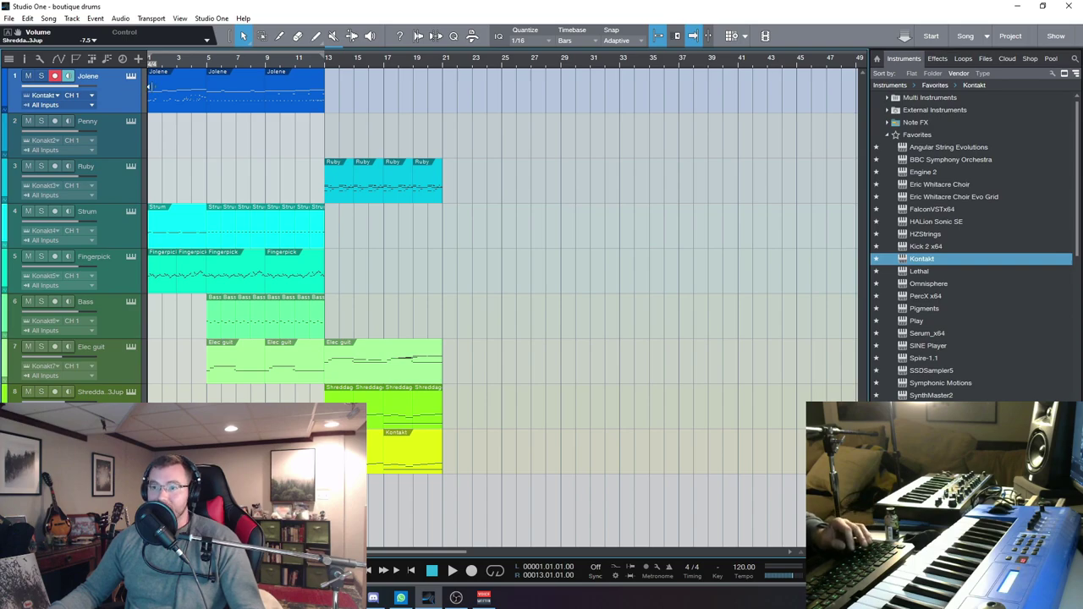
double_click(149, 85)
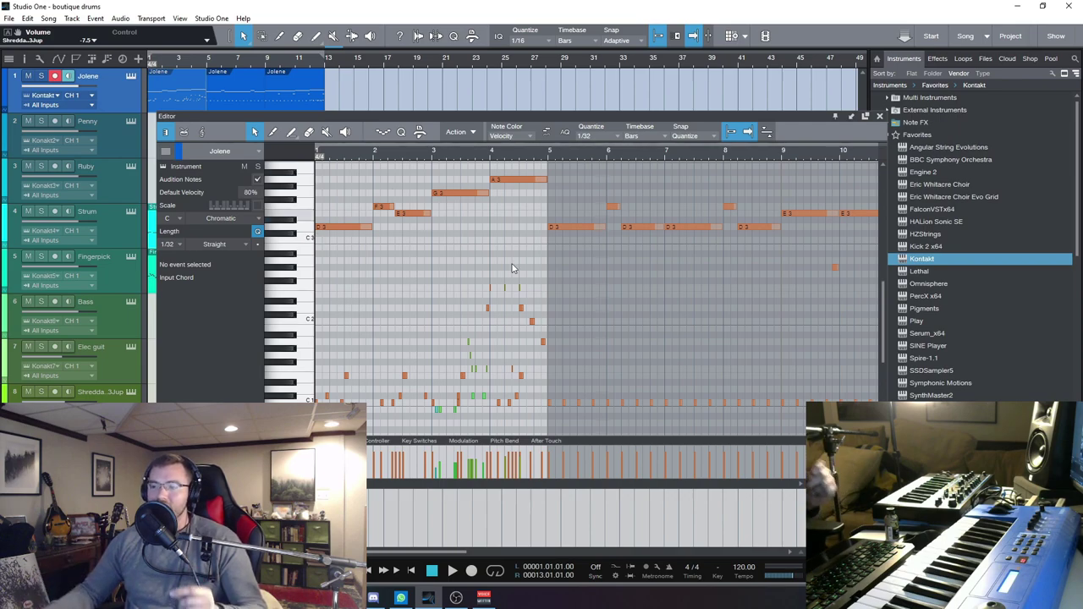
left_click(308, 228)
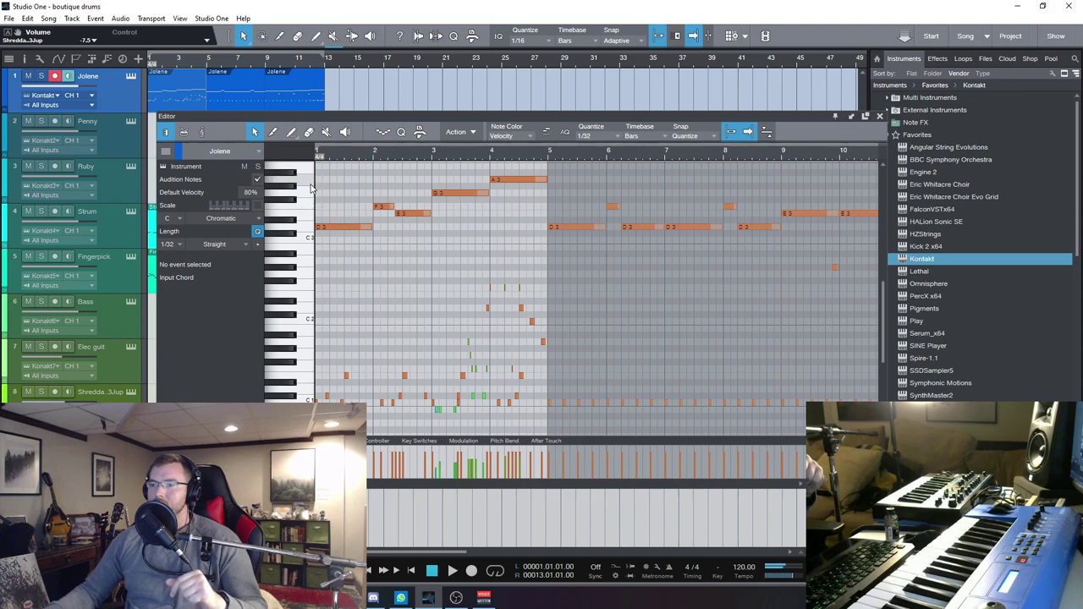
Close the note editor, solo the Jolene and Penny tracks, and enable looping with the three Jolene events selected.
key("F2")
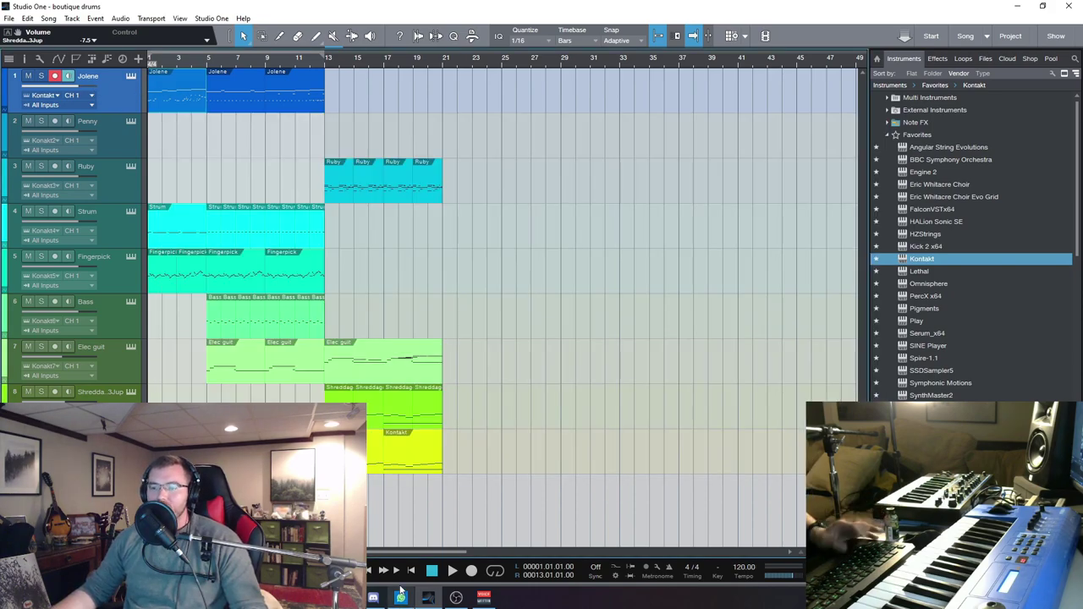
key("s")
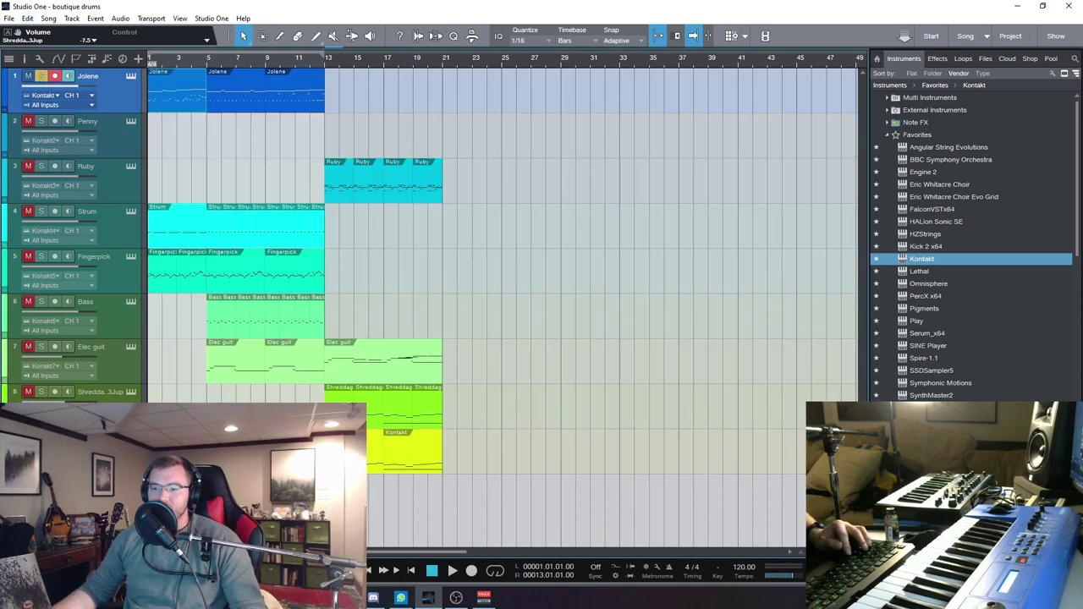
left_click(495, 570)
left_click(370, 123)
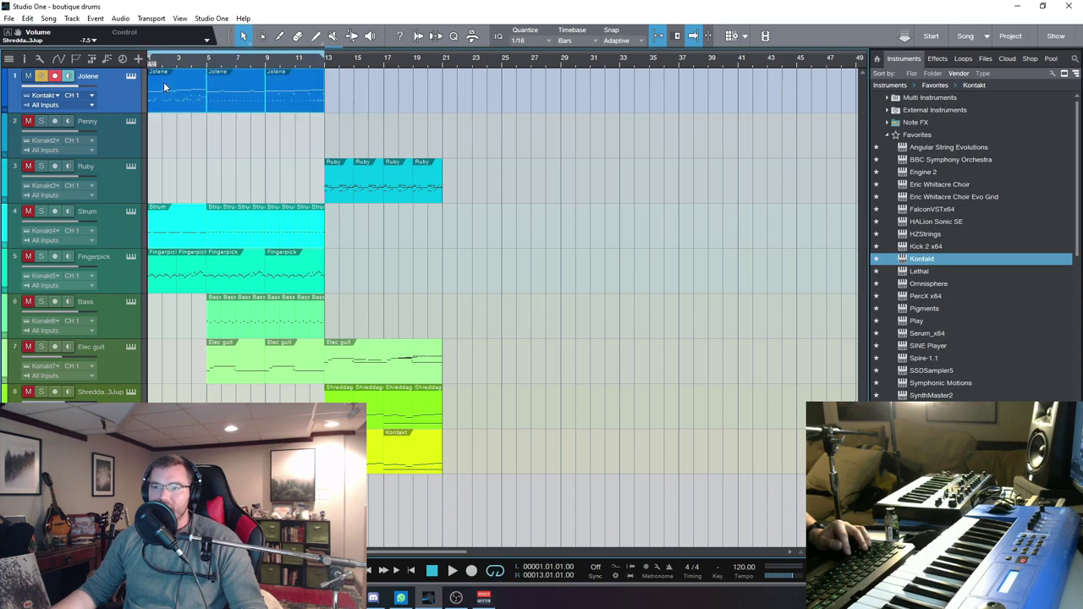
left_click(28, 121)
left_click(41, 121)
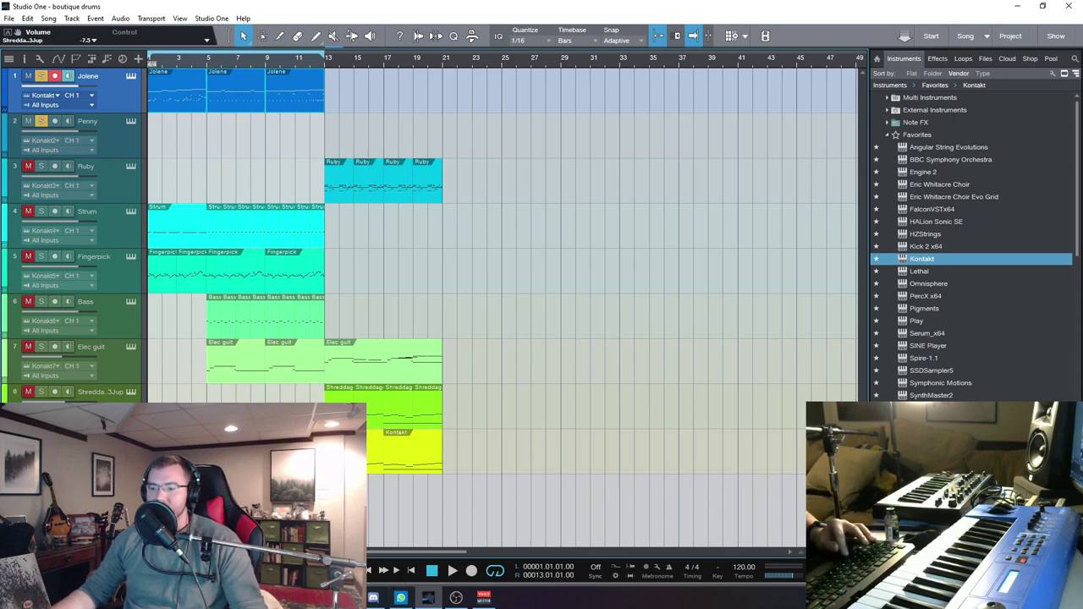
Play the Jolene drums in isolation, checking their notes in the editor, and stop at the end of the part.
key("space")
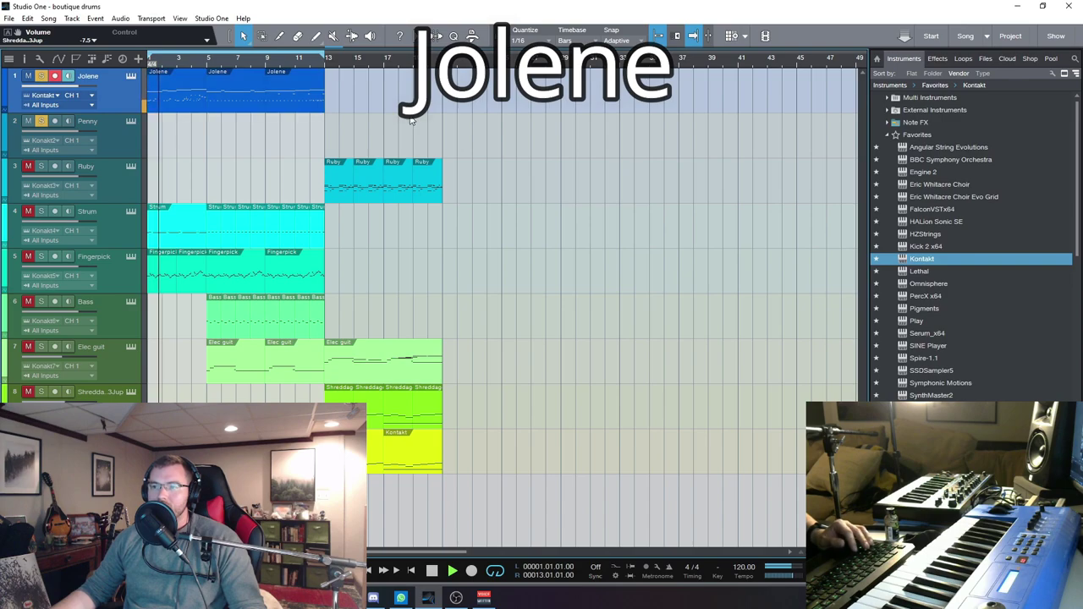
double_click(195, 89)
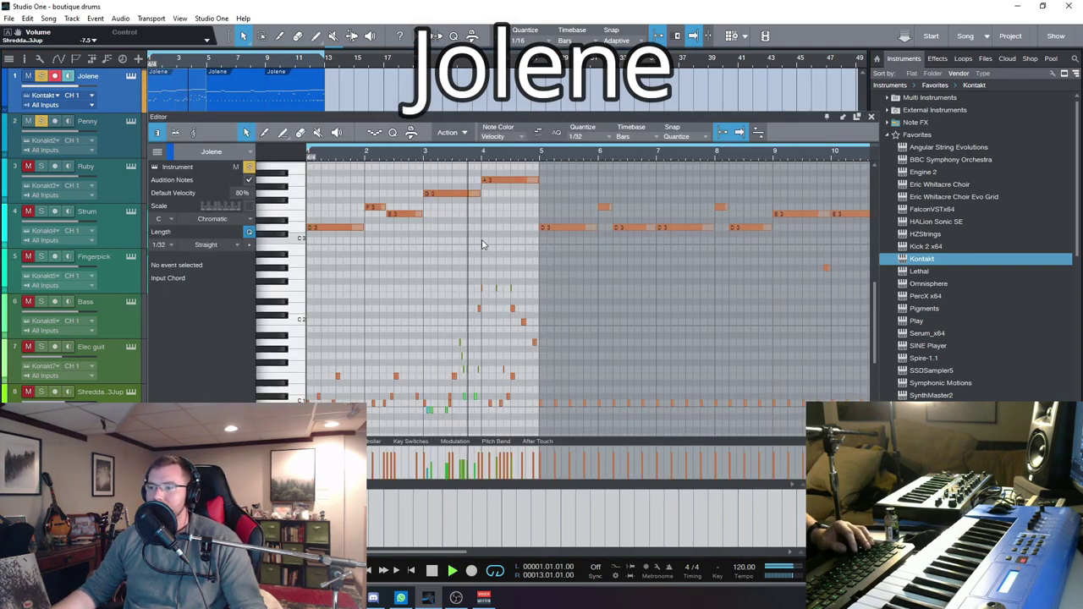
left_click(626, 310)
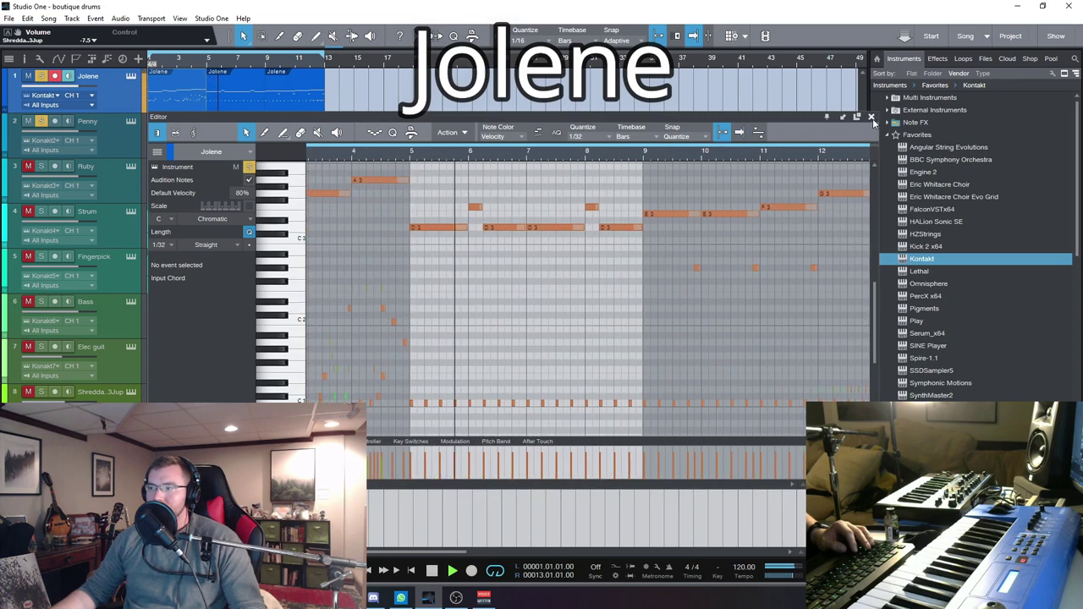
left_click(871, 117)
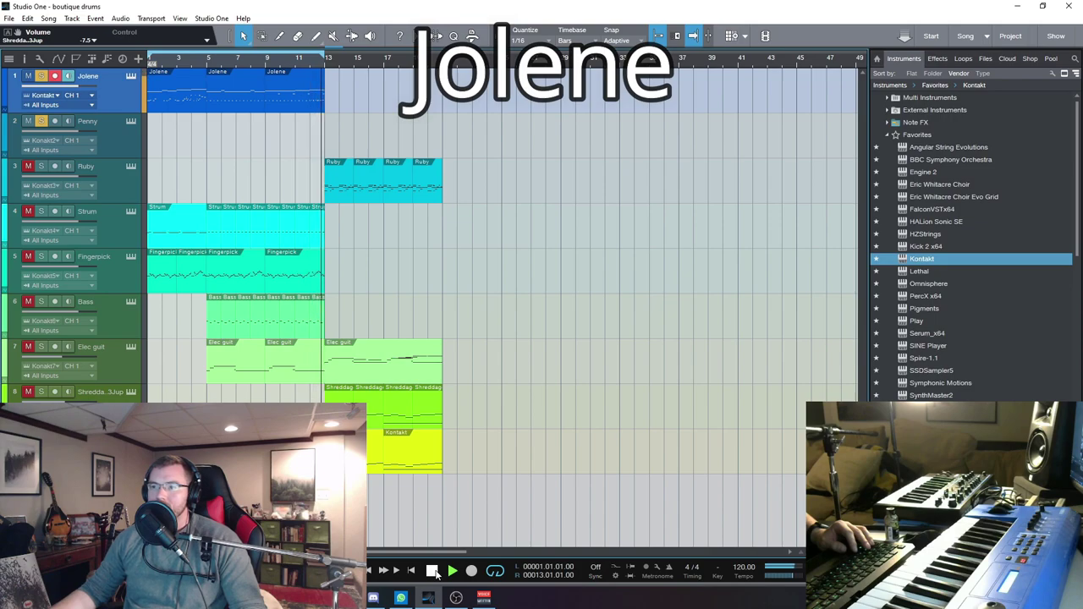
left_click(435, 573)
Copy the three Jolene events onto the Penny track and merge the copies into one event during solo playback.
left_click_drag(403, 99, 185, 130)
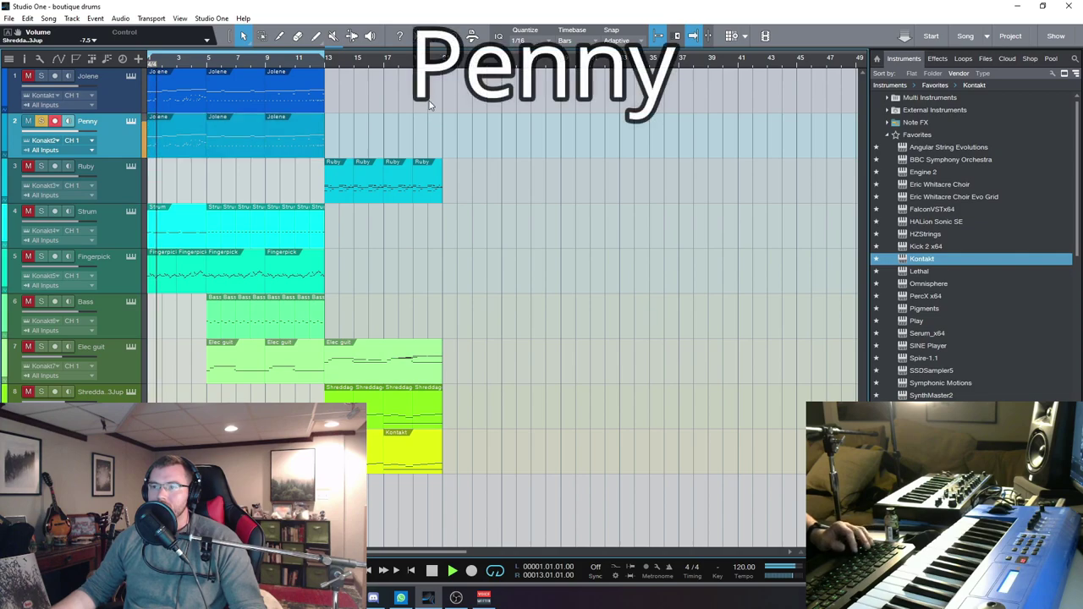
key("space")
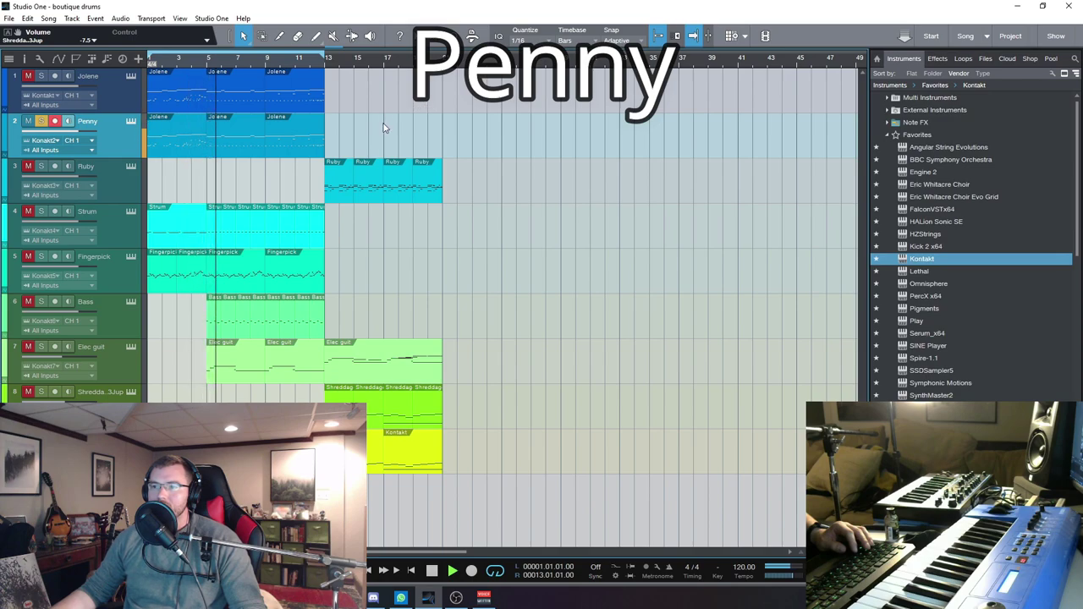
left_click_drag(355, 127, 131, 147)
key("g")
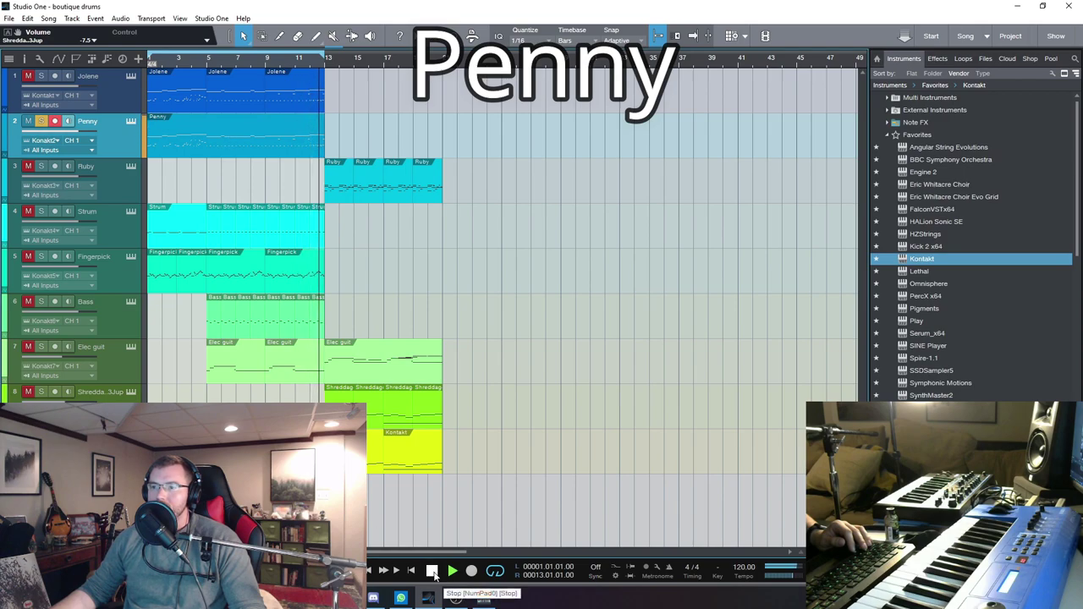
left_click(433, 571)
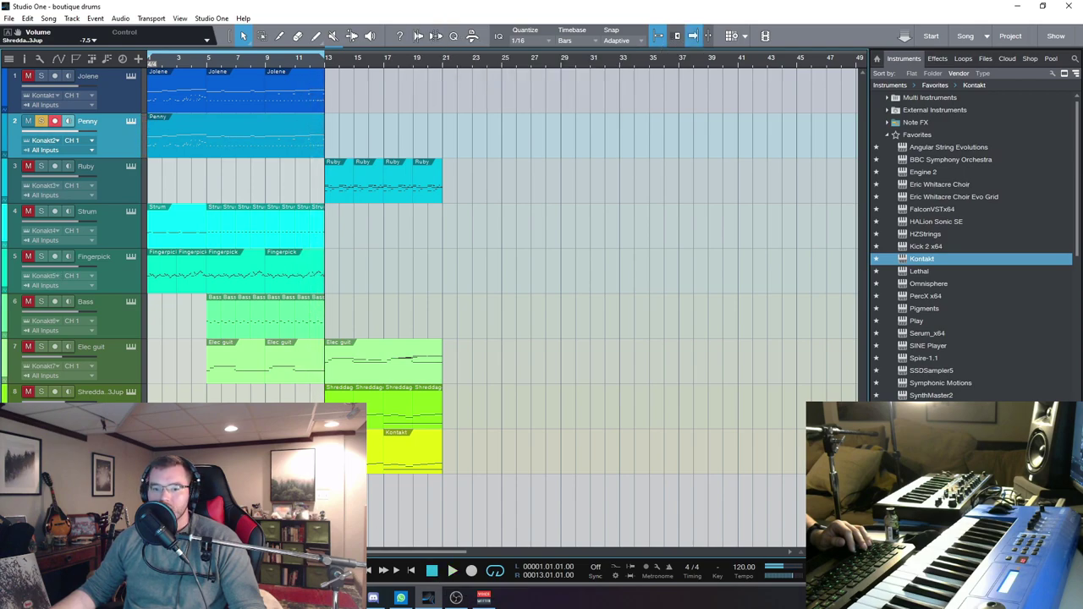
Move the merged Penny event onto the Ruby track at bar 1 and play it with only Ruby soloed.
left_click_drag(232, 140, 220, 168)
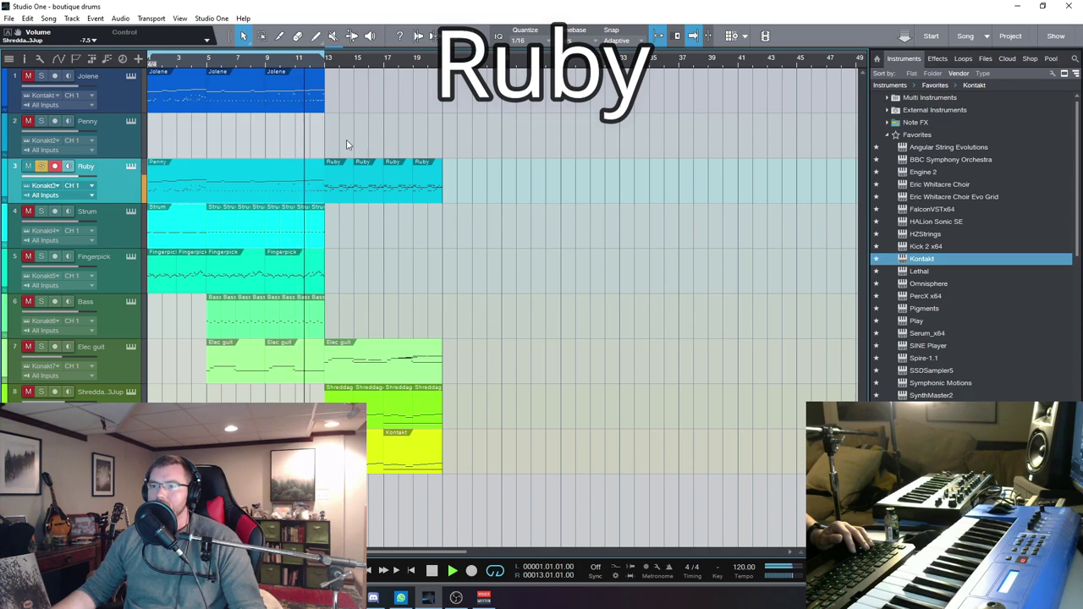
Stop playback, clear Ruby's solo, and open the Jolene drum instrument.
left_click(431, 571)
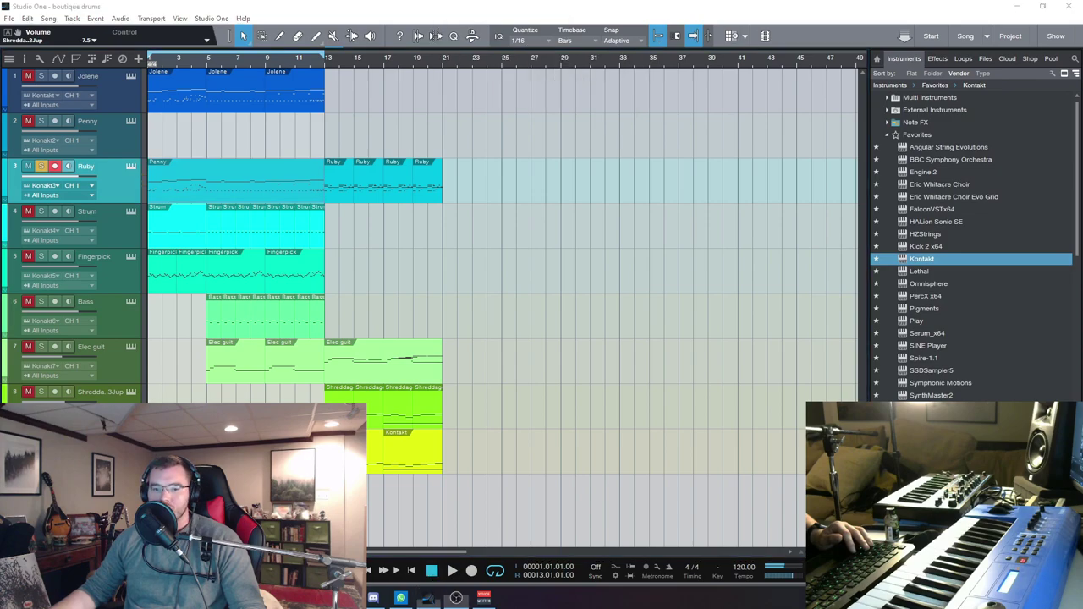
left_click(40, 121)
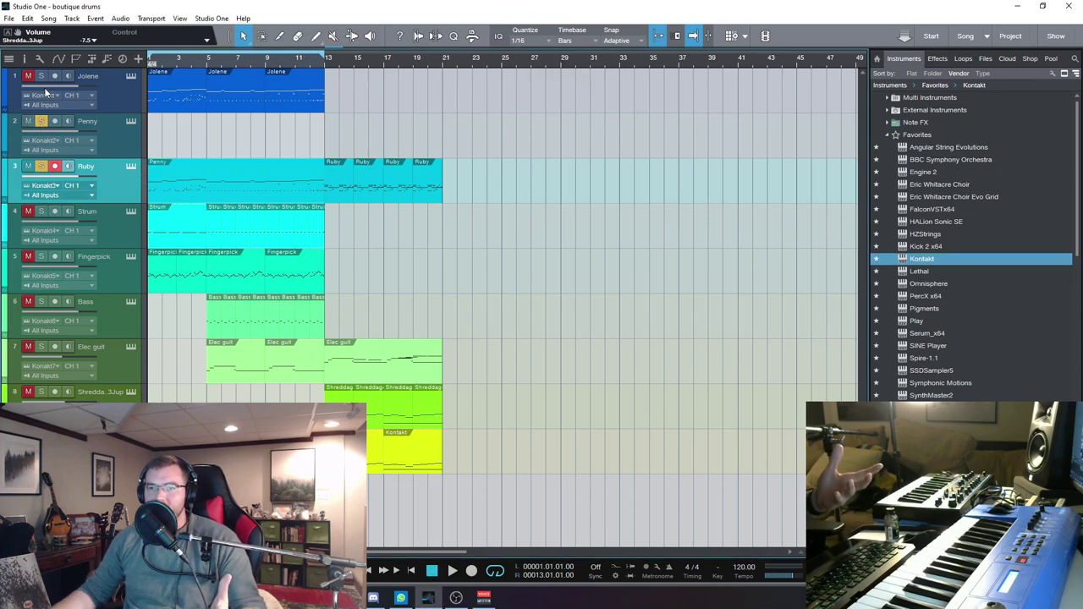
left_click(40, 166)
left_click(132, 76)
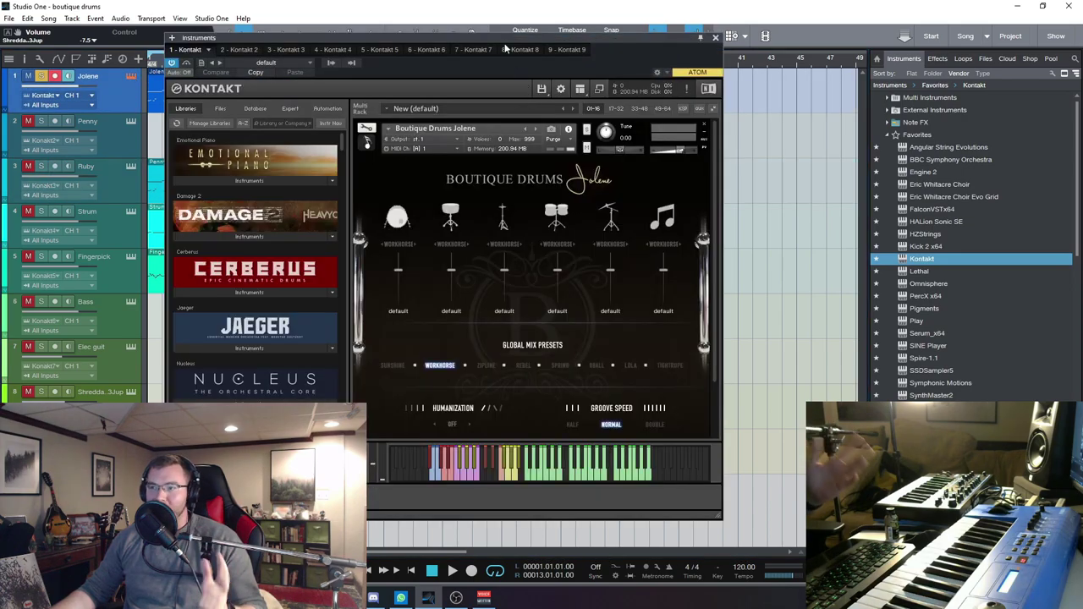
Place the Jolene instrument window beside its events and audition the Sunshine and Workhorse global mix presets.
left_click_drag(505, 45, 497, 49)
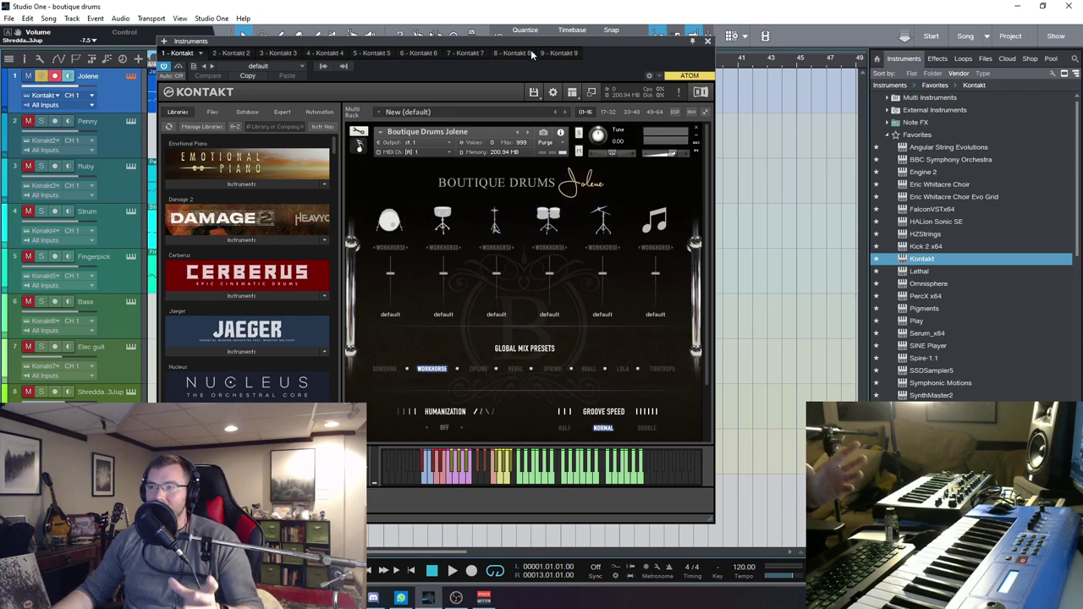
mouse_move(532, 41)
left_mouse_down()
mouse_move(552, 45)
mouse_move(538, 43)
left_mouse_up()
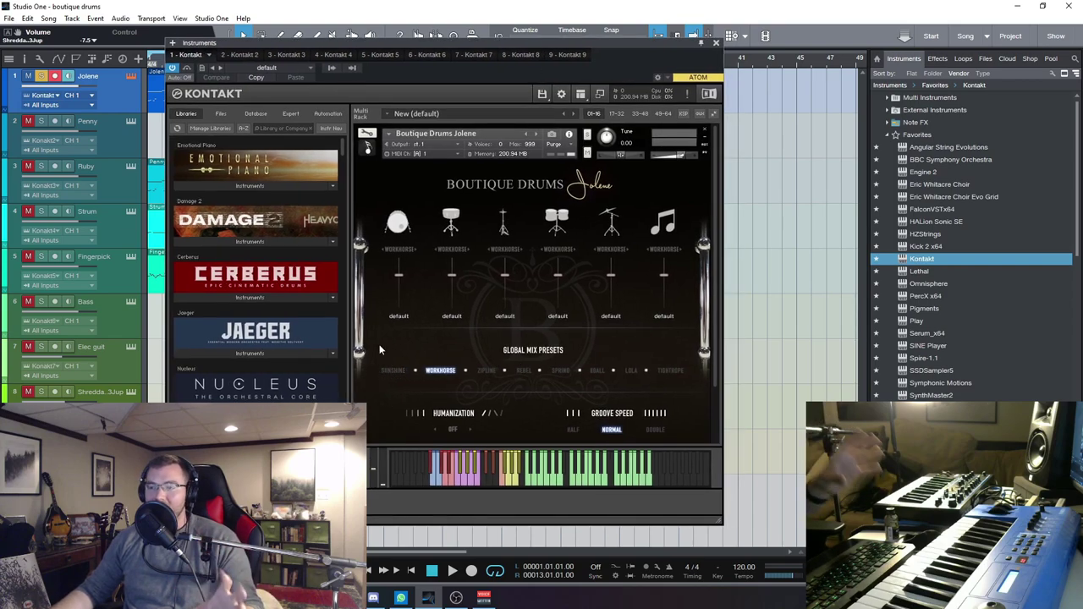
left_click_drag(454, 48, 472, 49)
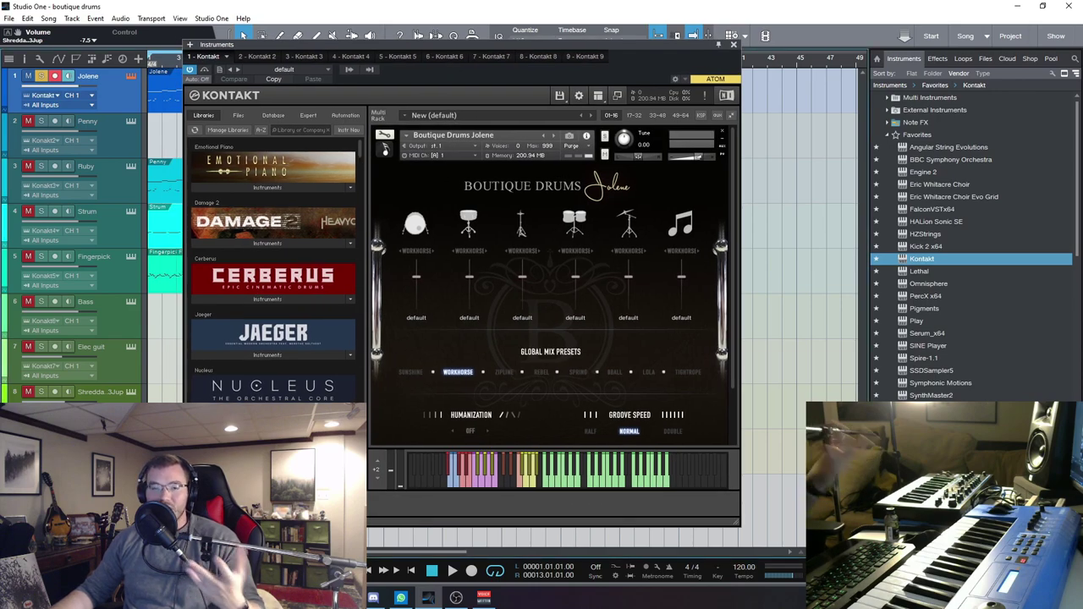
left_click_drag(432, 45, 468, 118)
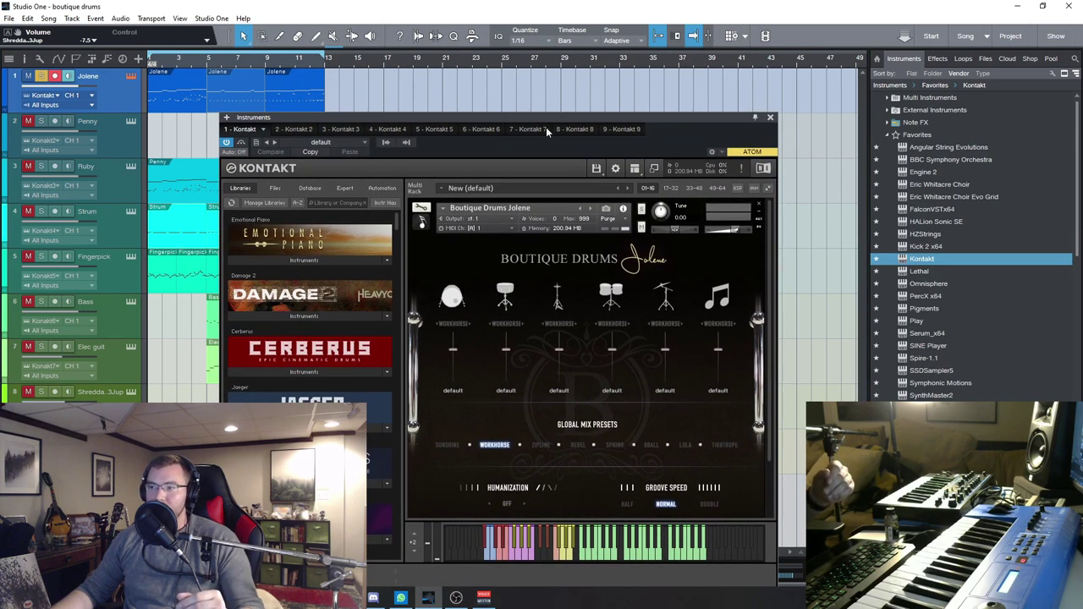
left_click_drag(545, 127, 670, 74)
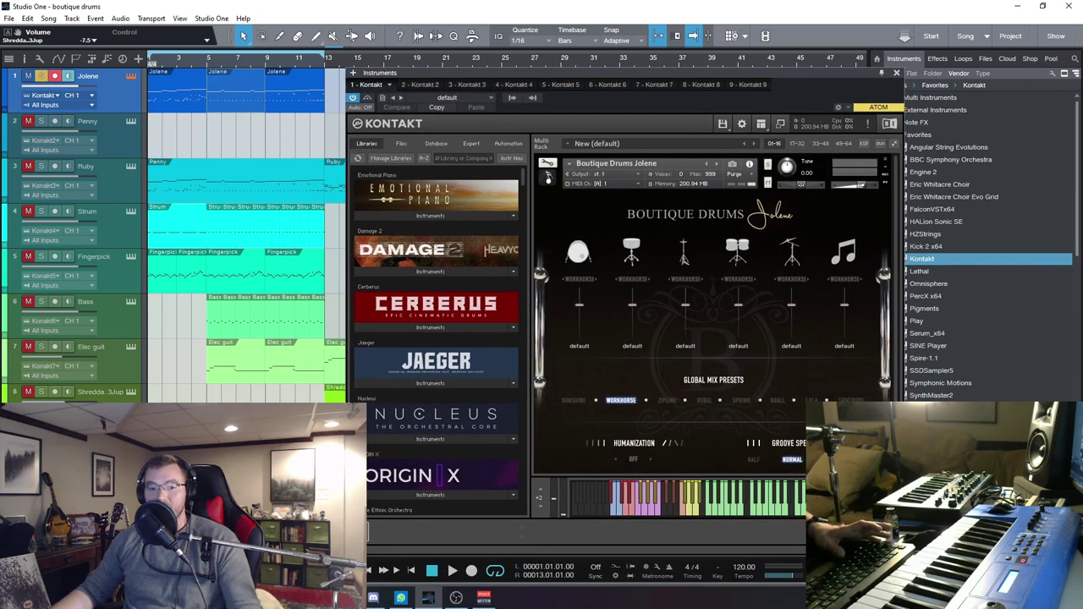
key("space")
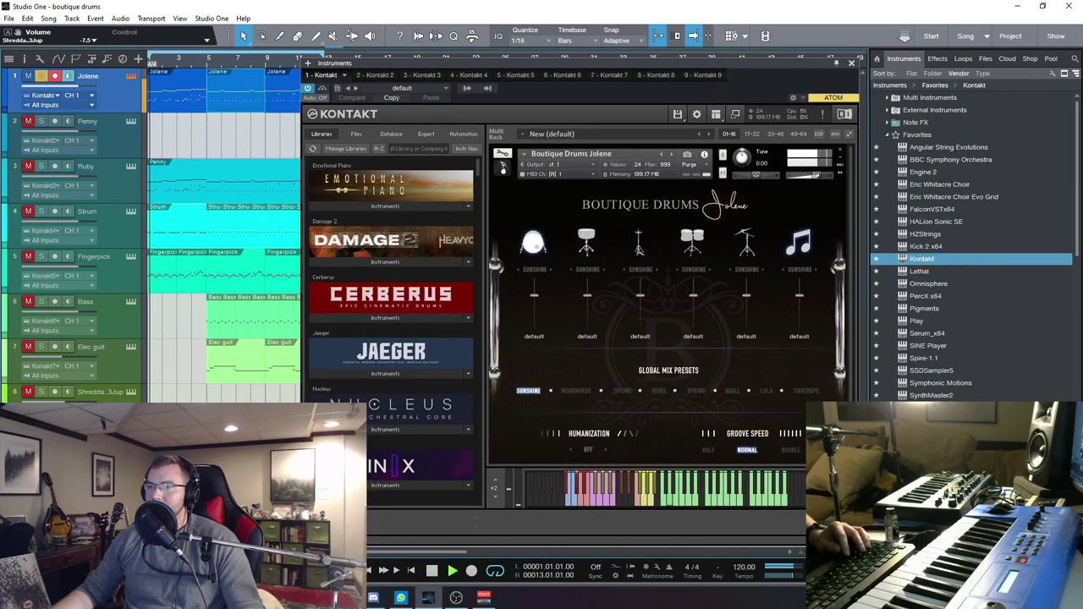
left_click(578, 391)
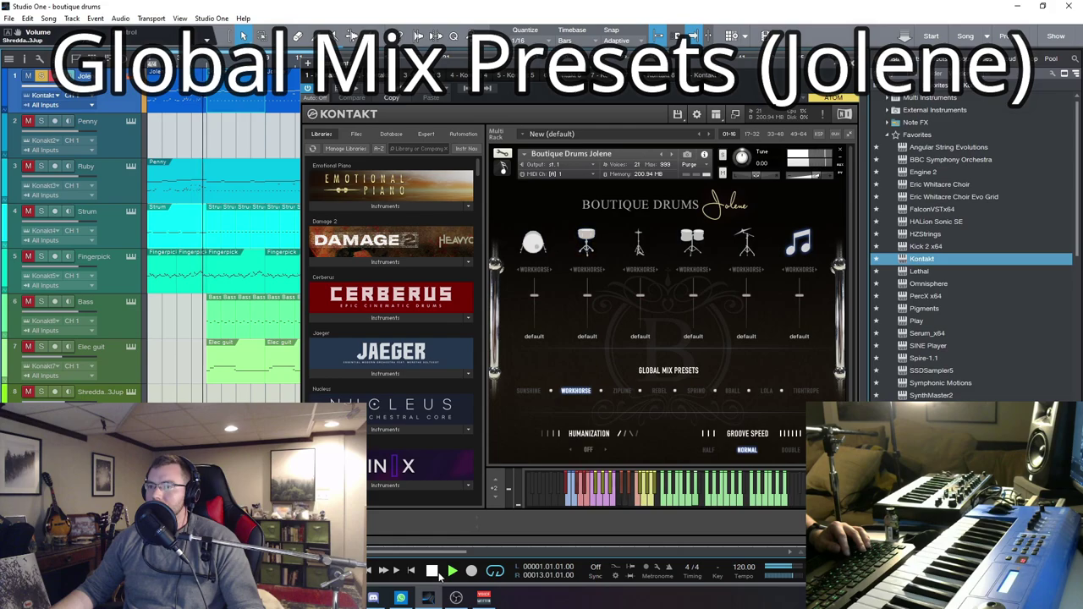
Restart the Jolene drums with the Zipline global mix preset and keep the instrument window clear of the tracks.
left_click(433, 571)
left_click(622, 390)
key("space")
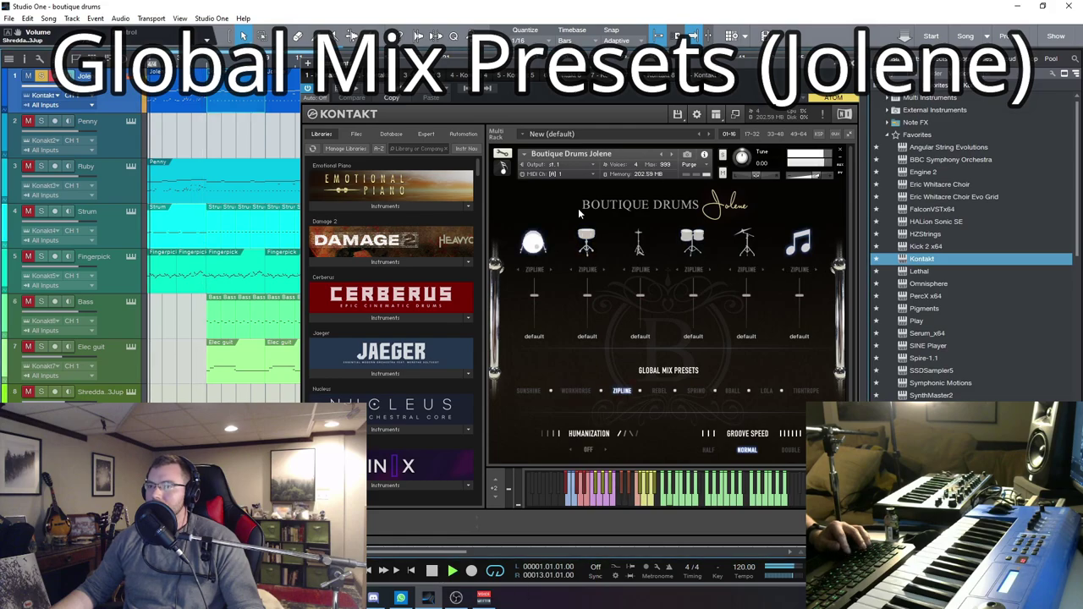
left_click_drag(597, 64, 571, 60)
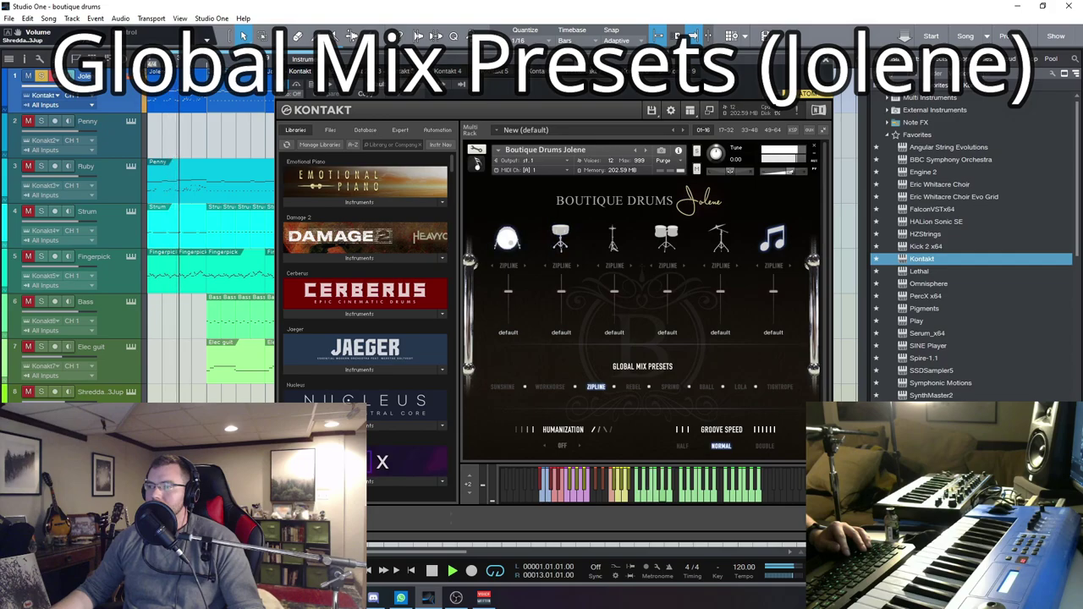
left_click_drag(579, 61, 587, 70)
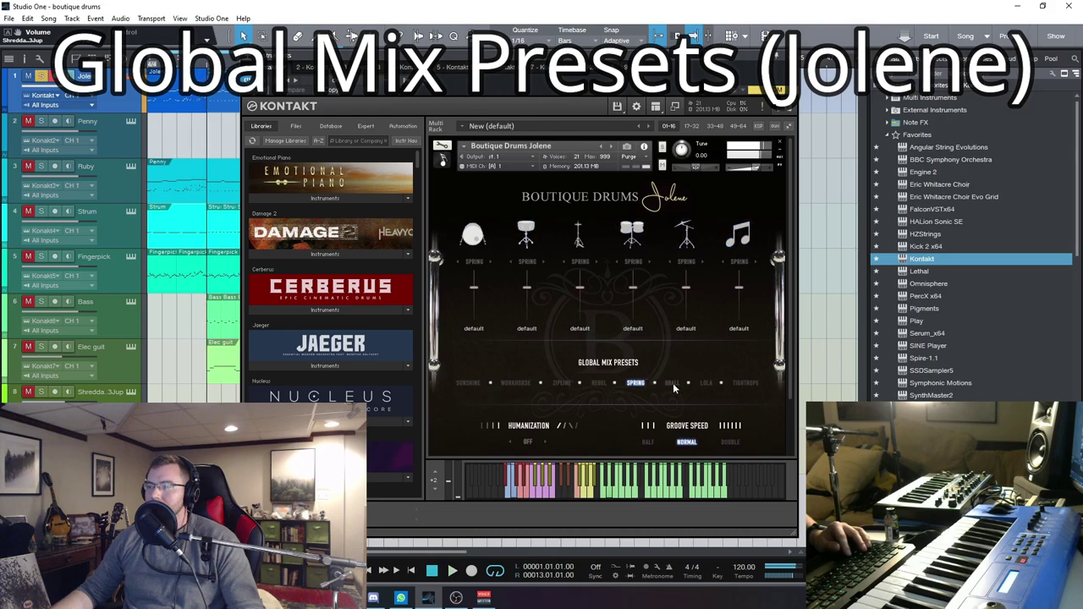
Audition the 8Ball and Lola global mix presets on the Jolene drums, stopping playback after Lola.
key("space")
left_click(672, 382)
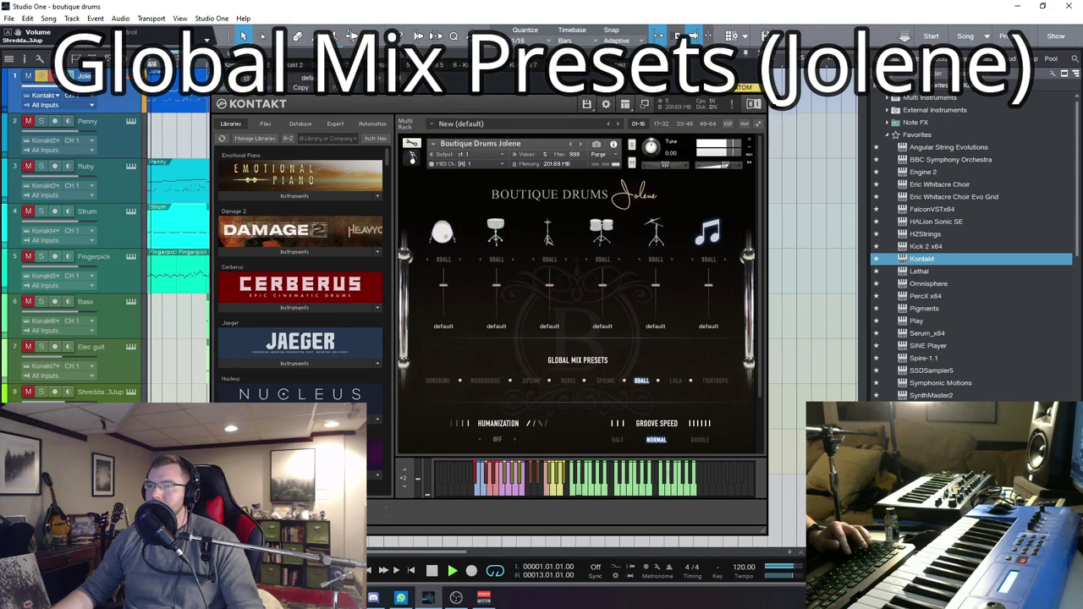
left_click(432, 571)
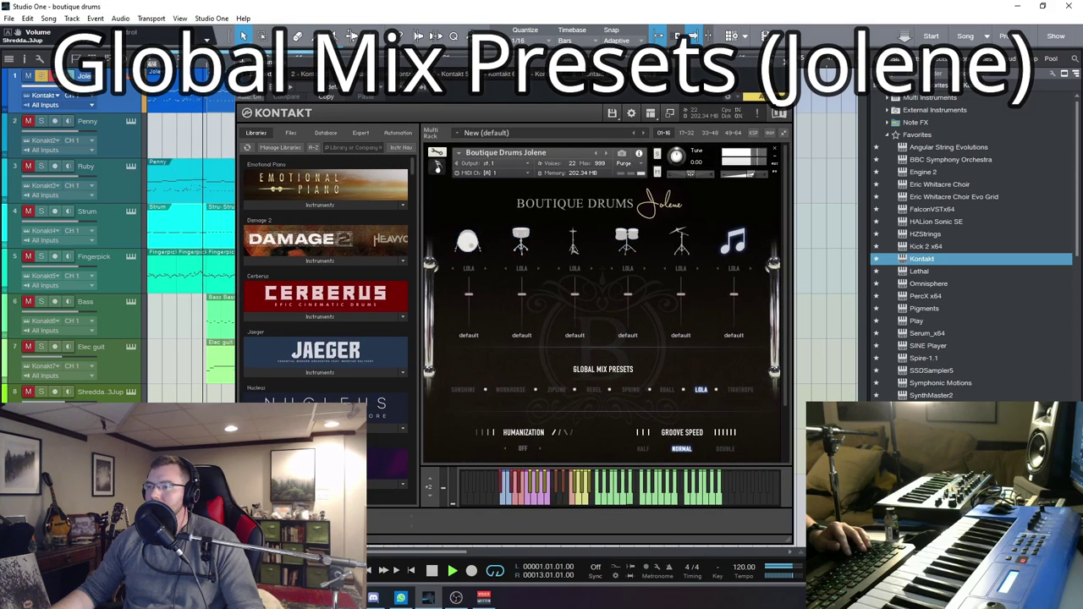
key("space")
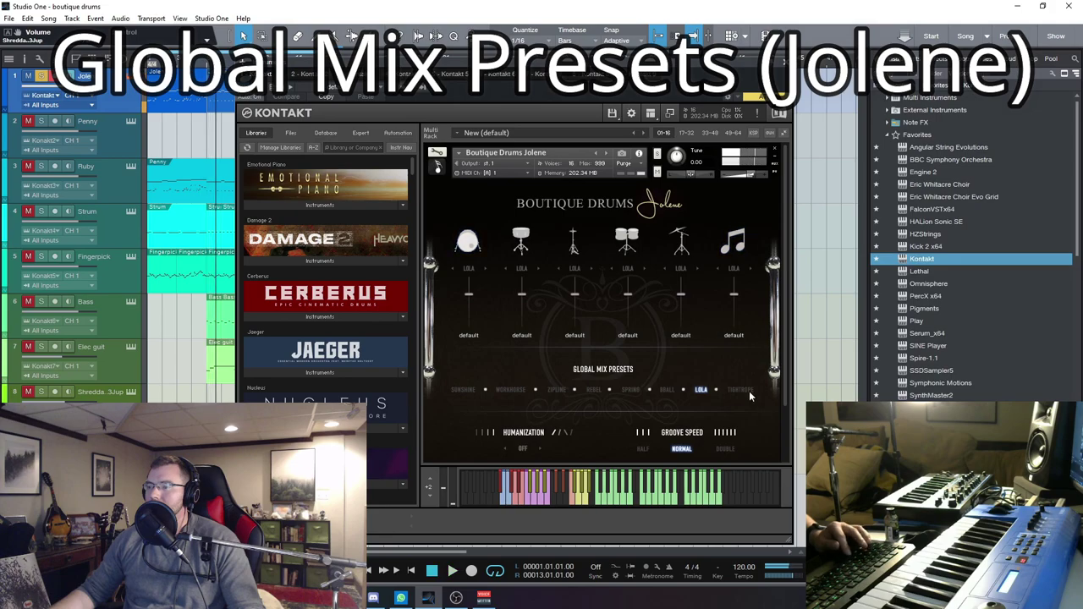
Apply the Tightrope global mix preset to Jolene, listen to the drums, and stop playback.
left_click(750, 390)
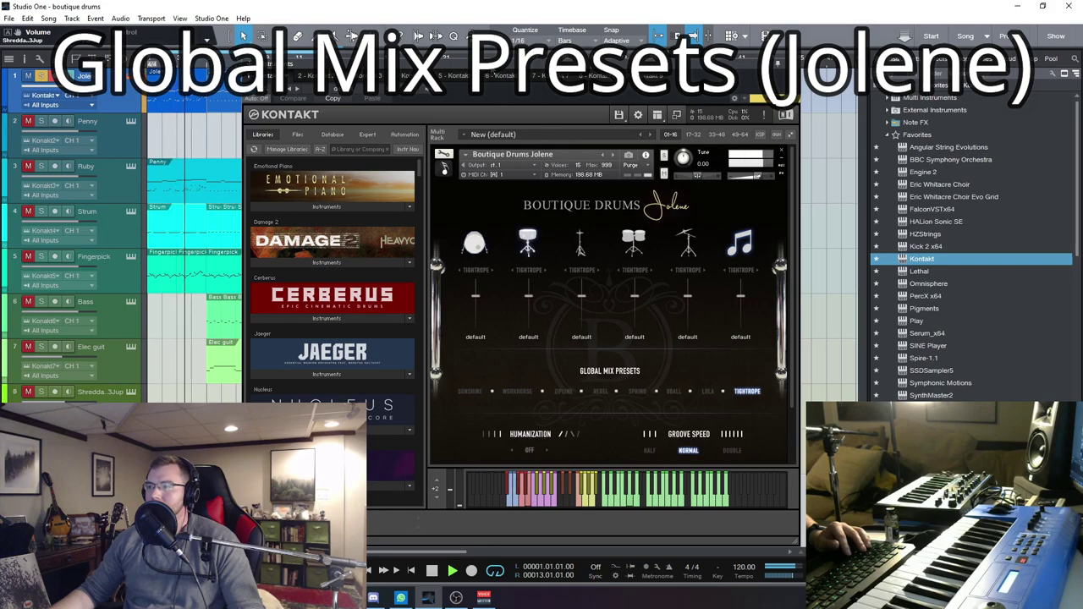
left_click_drag(494, 72, 538, 81)
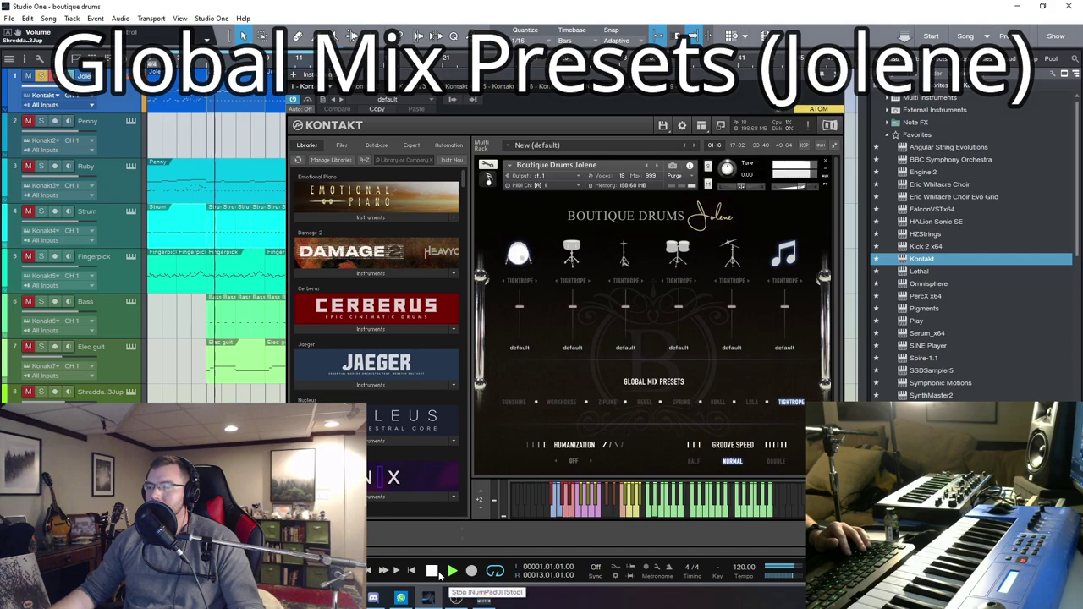
left_click(439, 574)
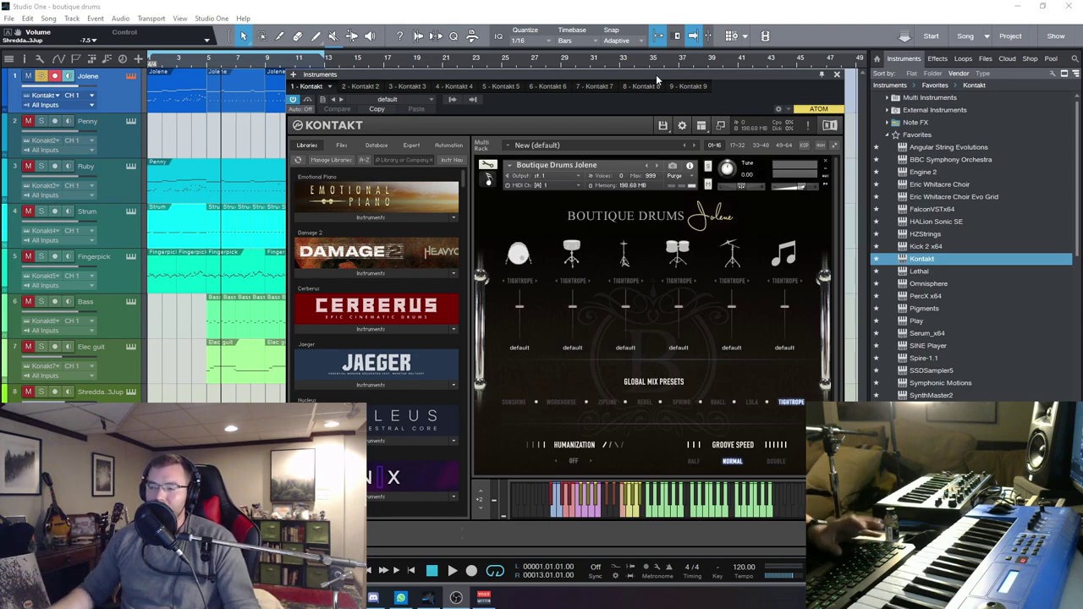
Examine Jolene's humanization and groove speed options, then close the instrument window.
left_click_drag(645, 77, 606, 73)
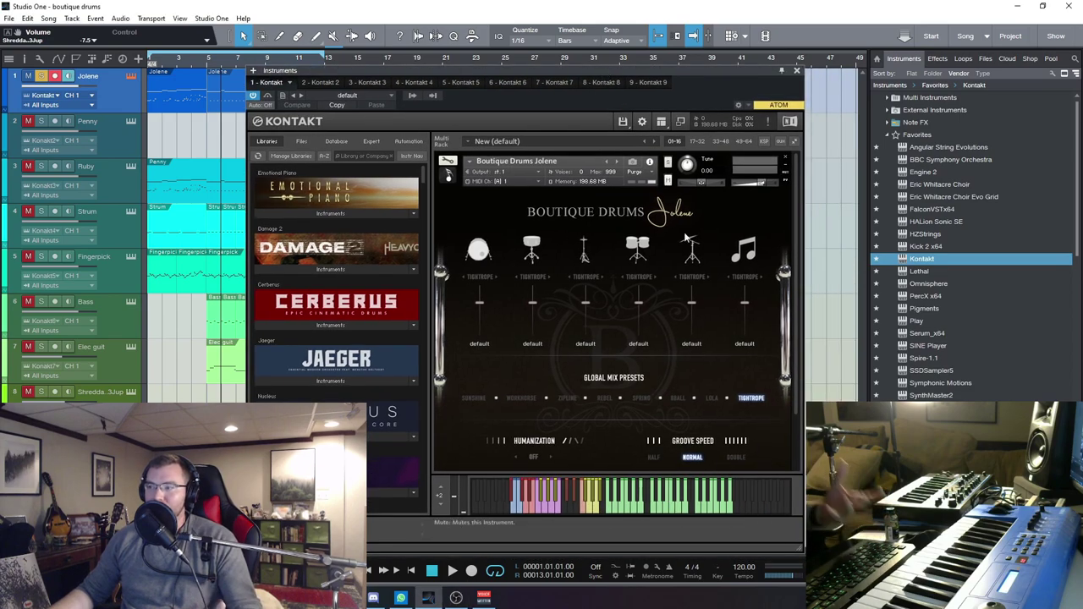
scroll(796, 325, "down", 3)
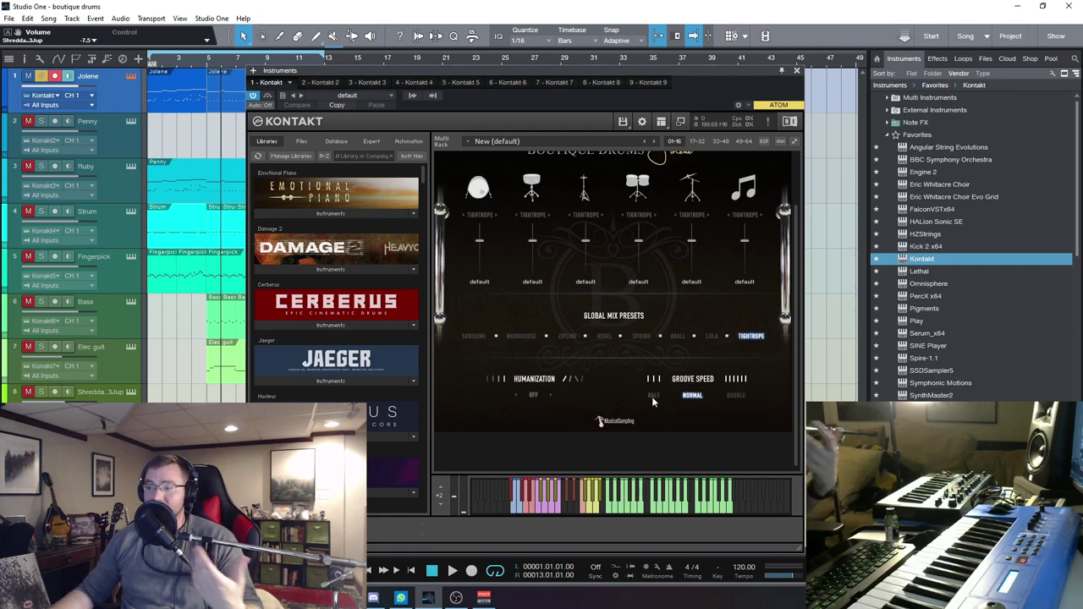
left_click(797, 72)
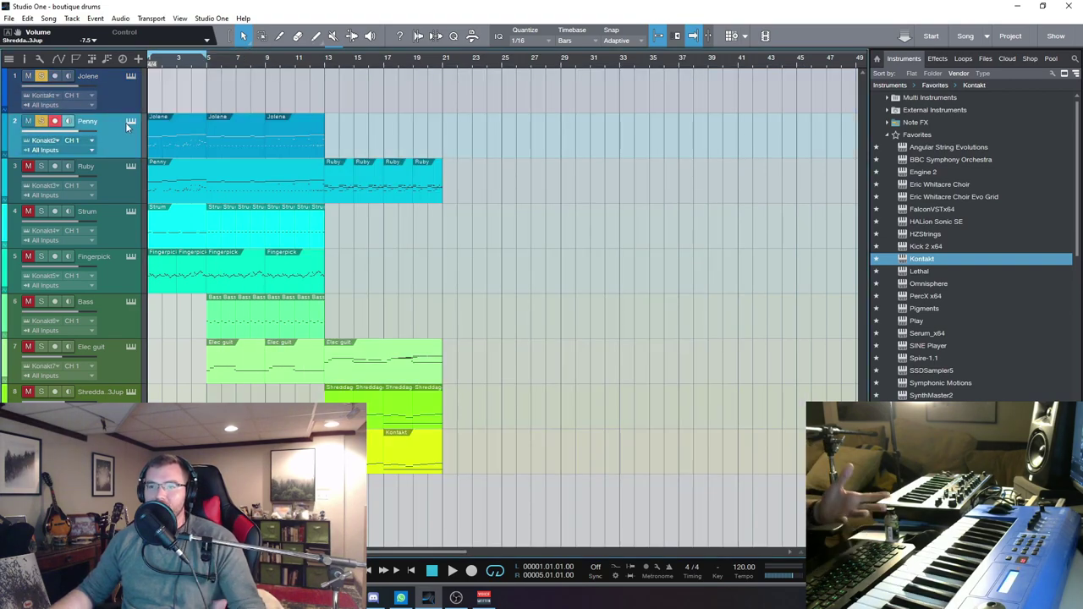
Open the Penny drum instrument and audition its global mix presets, including Riot.
left_click(130, 121)
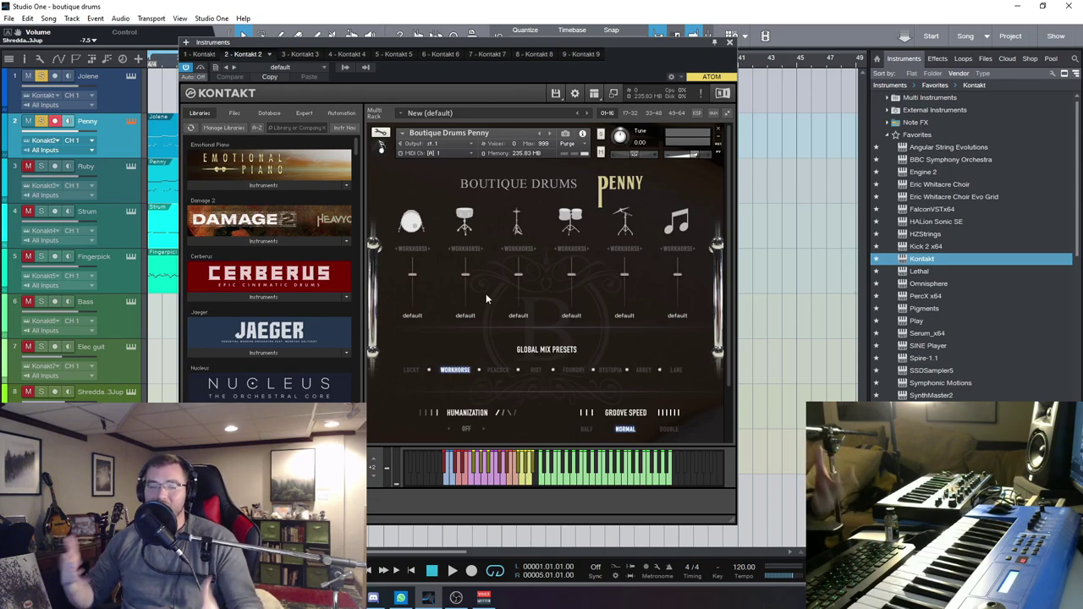
left_click_drag(469, 48, 517, 61)
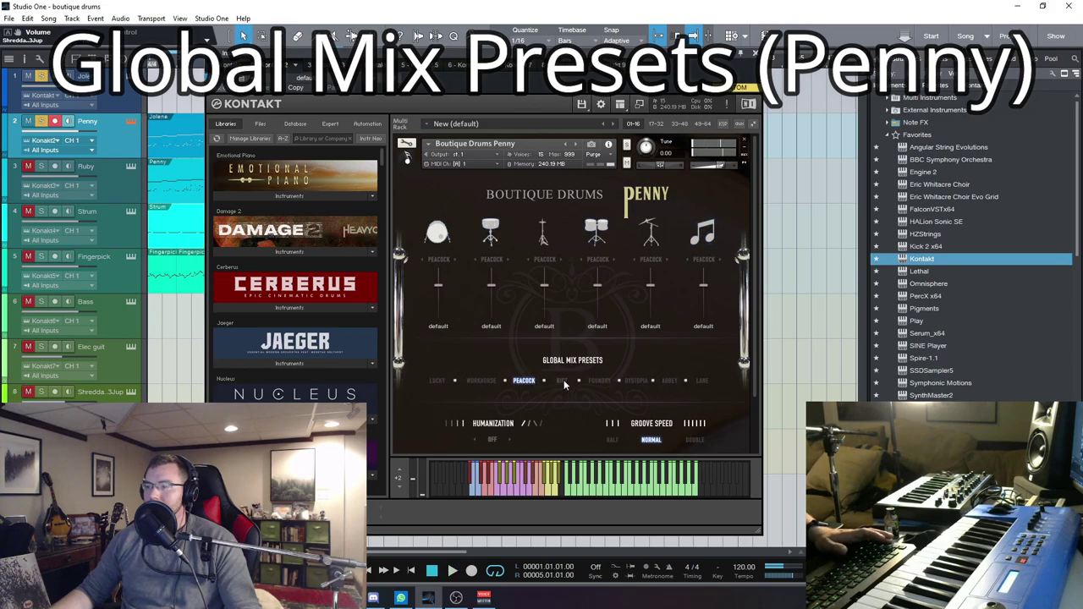
left_click(562, 380)
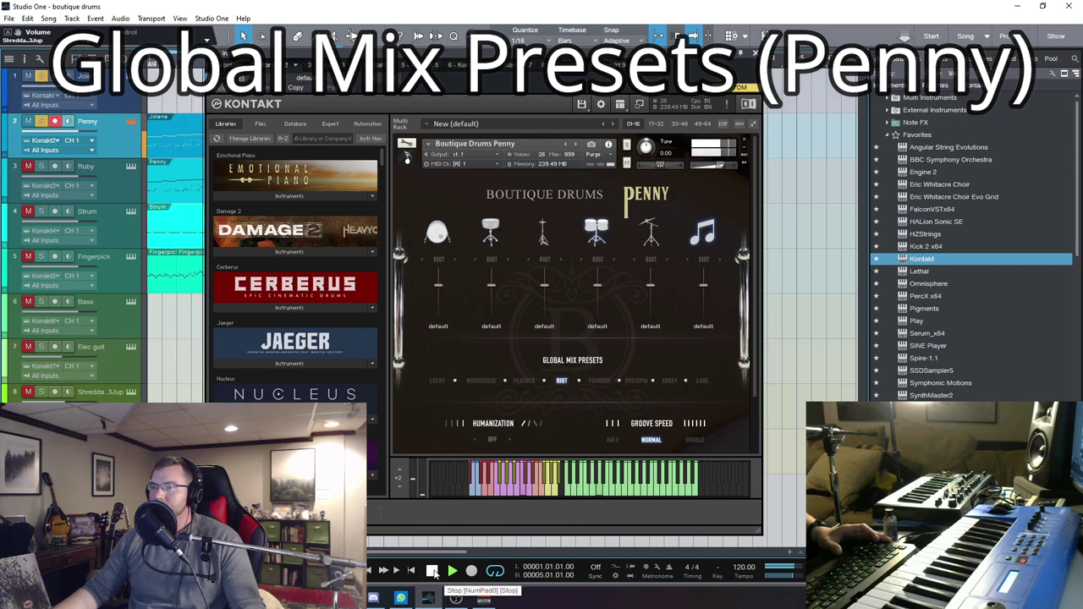
left_click(432, 571)
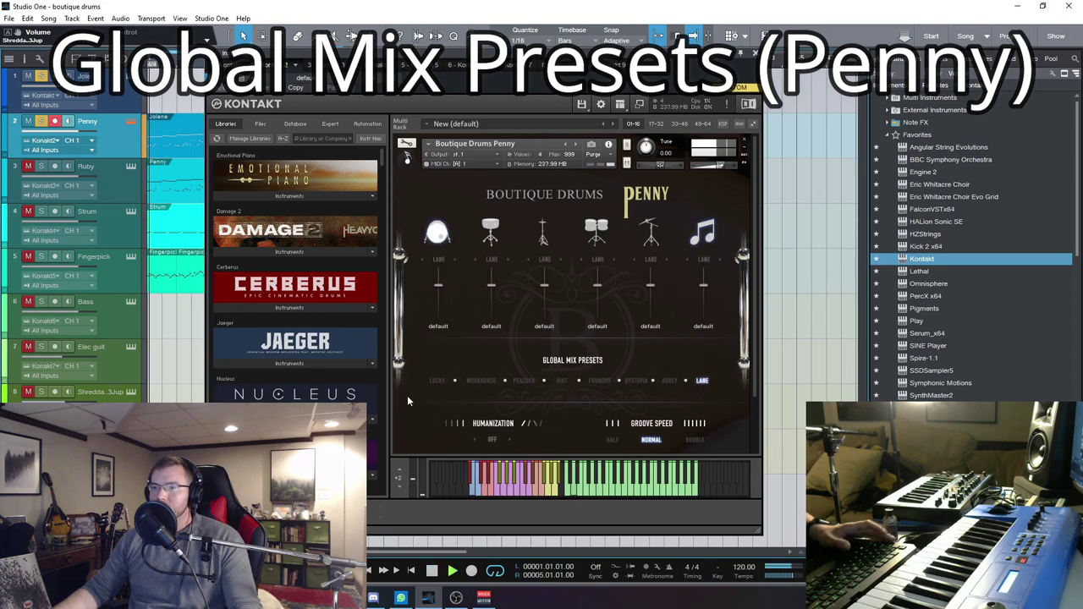
Apply the Lane global mix preset to Penny, play the drums, and stop to close the instrument.
left_click(701, 383)
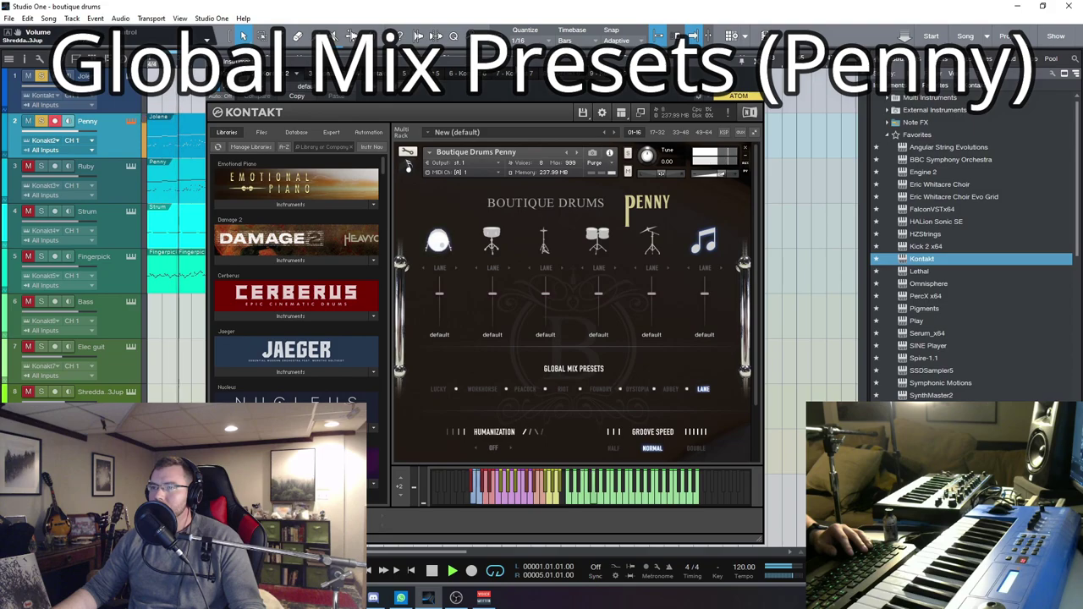
mouse_move(514, 68)
left_mouse_down()
mouse_move(592, 78)
mouse_move(519, 75)
left_mouse_up()
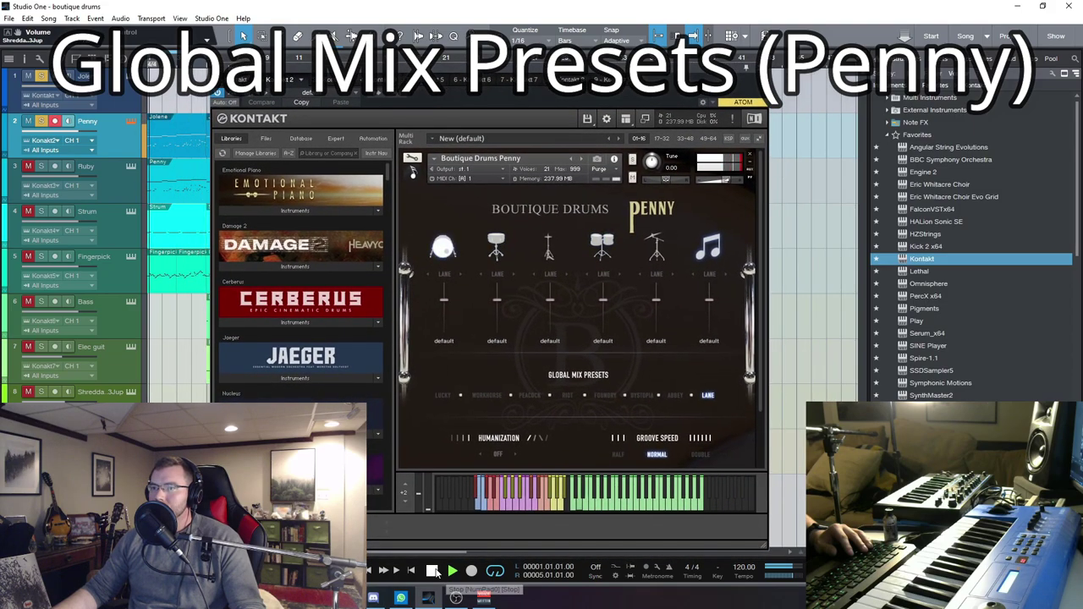
left_click(435, 572)
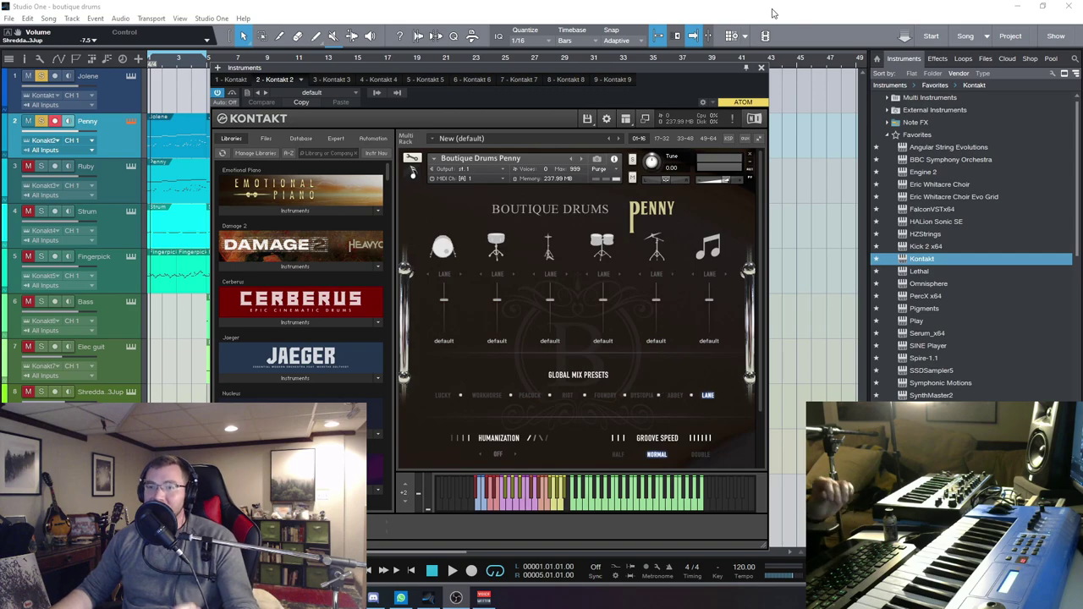
left_click(762, 68)
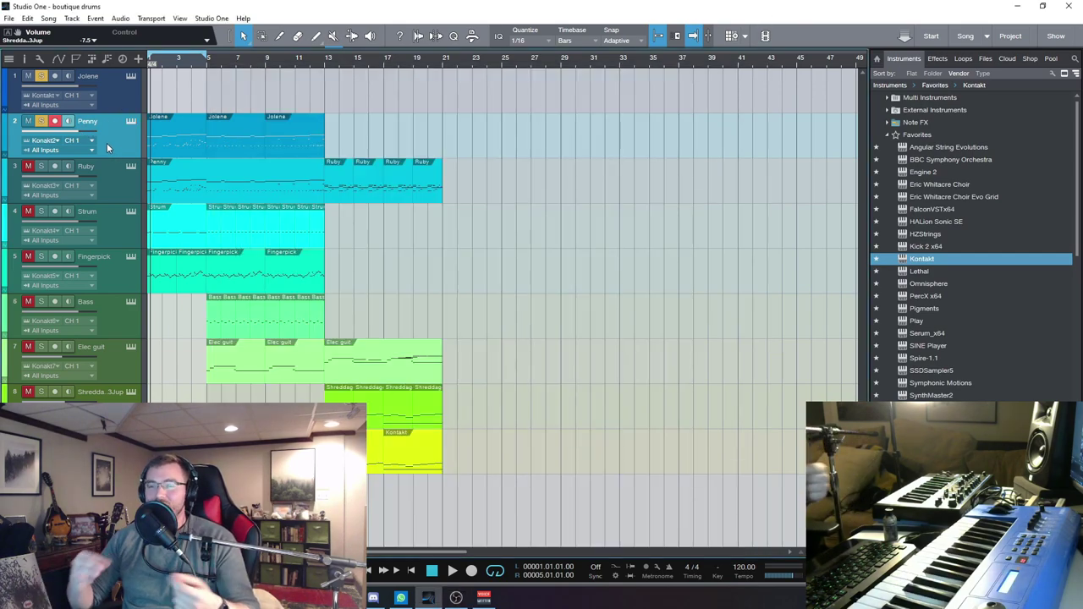
Set the loop range over the Ruby events from bar 13 to bar 21 and open the Ruby drum instrument.
left_click(121, 100)
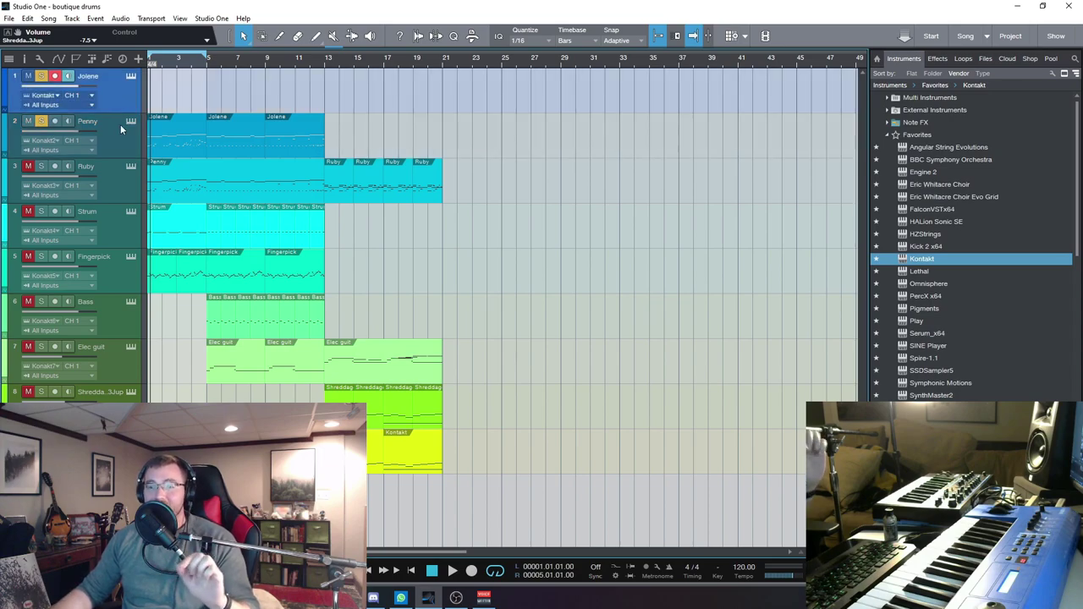
left_click(120, 131)
left_click(125, 183)
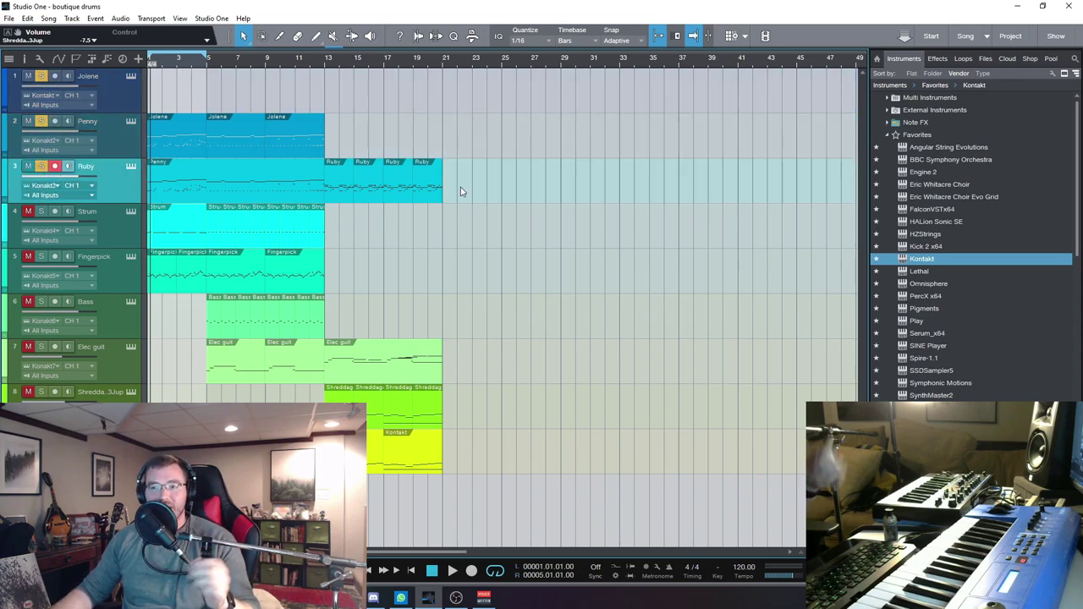
left_click_drag(170, 62, 443, 66)
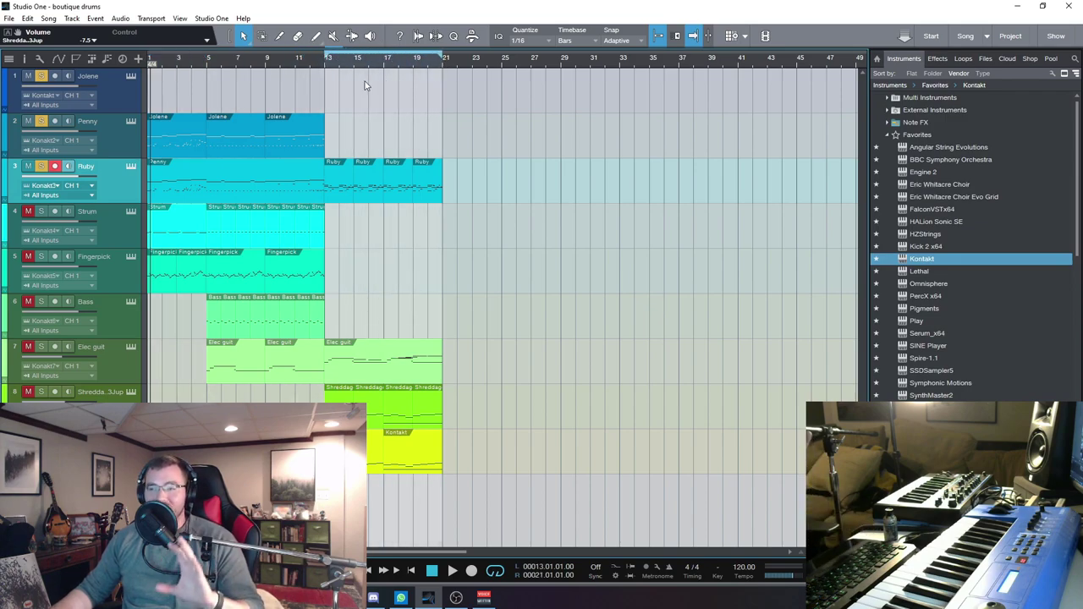
left_click(319, 66)
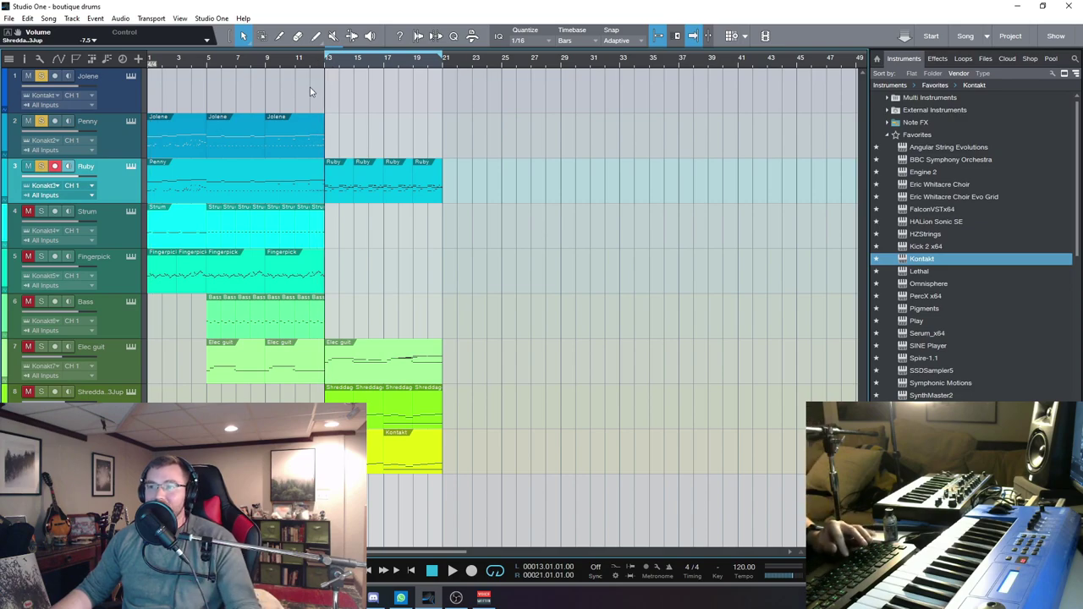
left_click(131, 168)
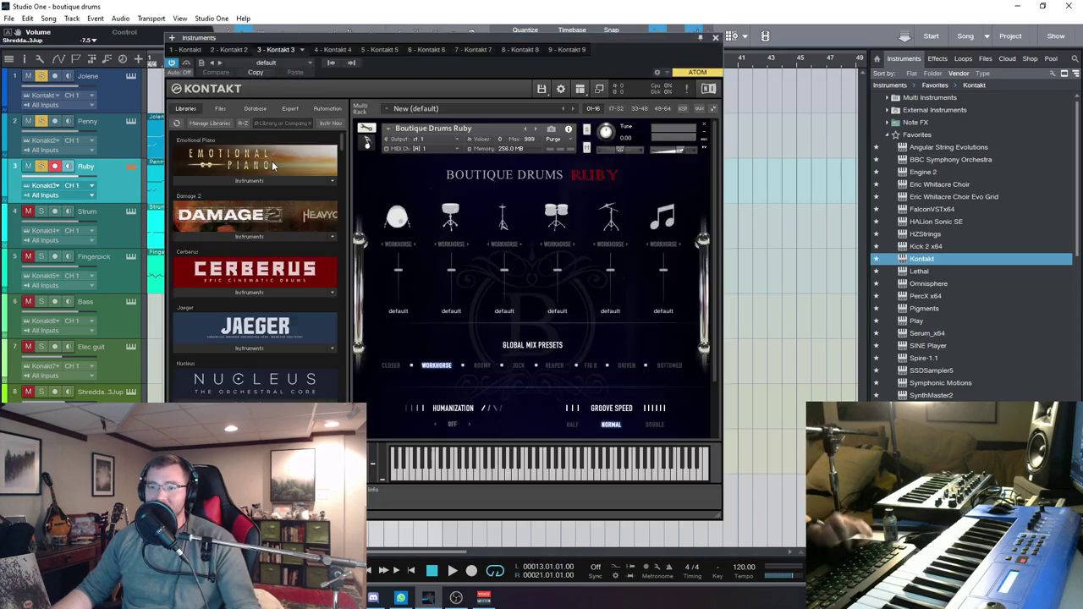
Audition Ruby's Roomy and Jock global mix presets over the looped section and stop playback.
left_click_drag(543, 38, 545, 34)
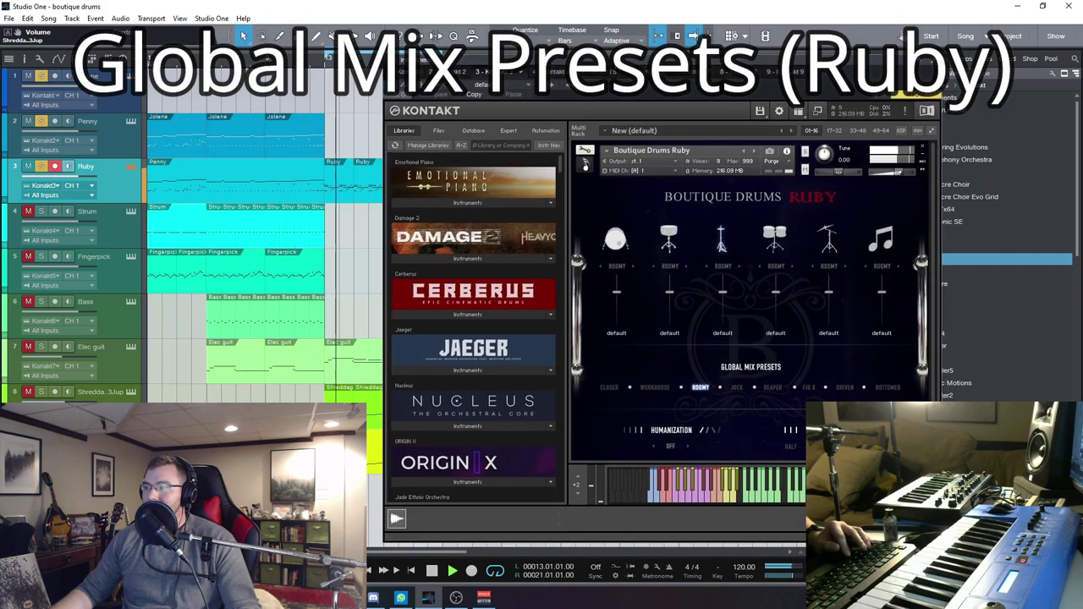
left_click_drag(616, 65, 712, 76)
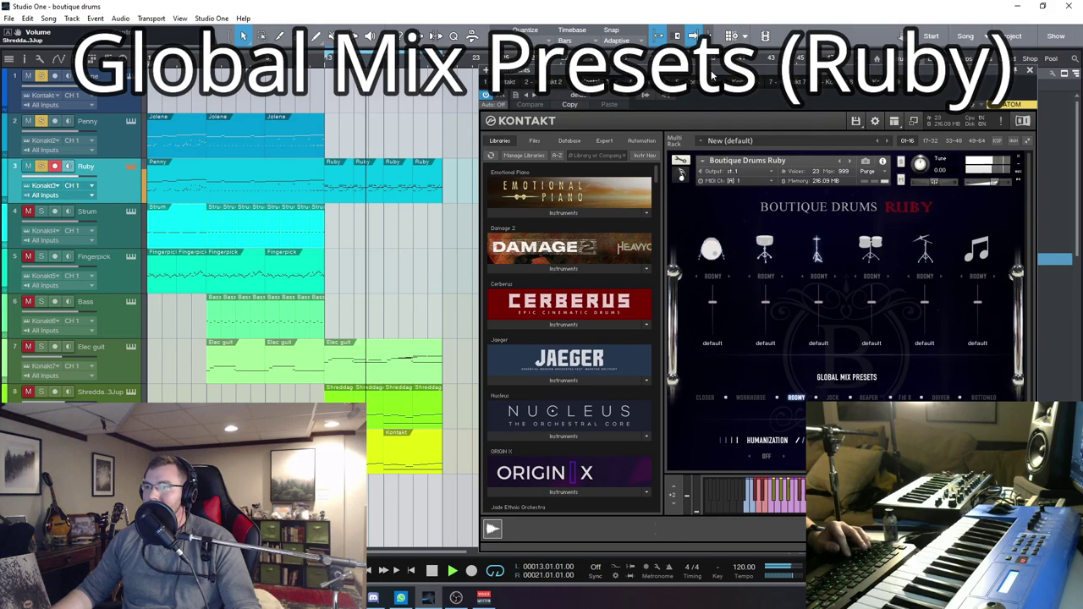
left_click_drag(712, 76, 717, 77)
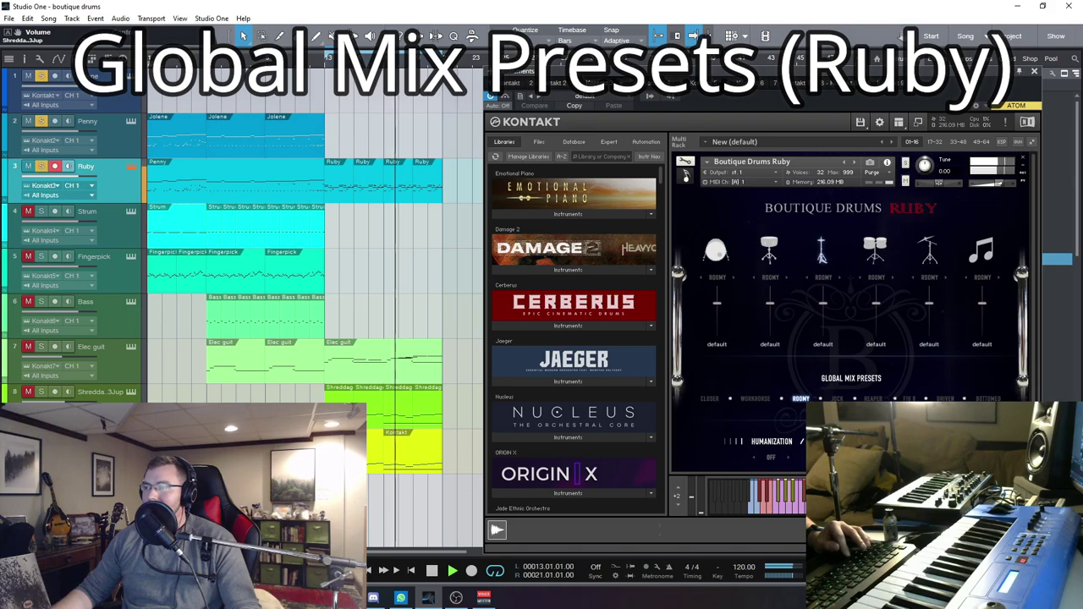
left_click(837, 397)
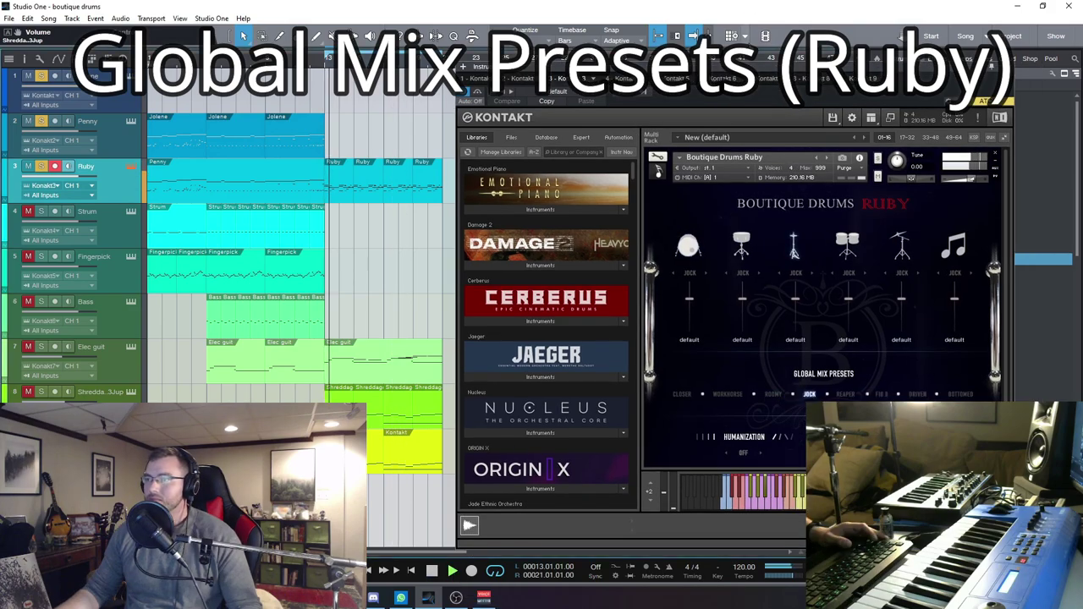
left_click_drag(687, 74, 678, 72)
left_click(433, 572)
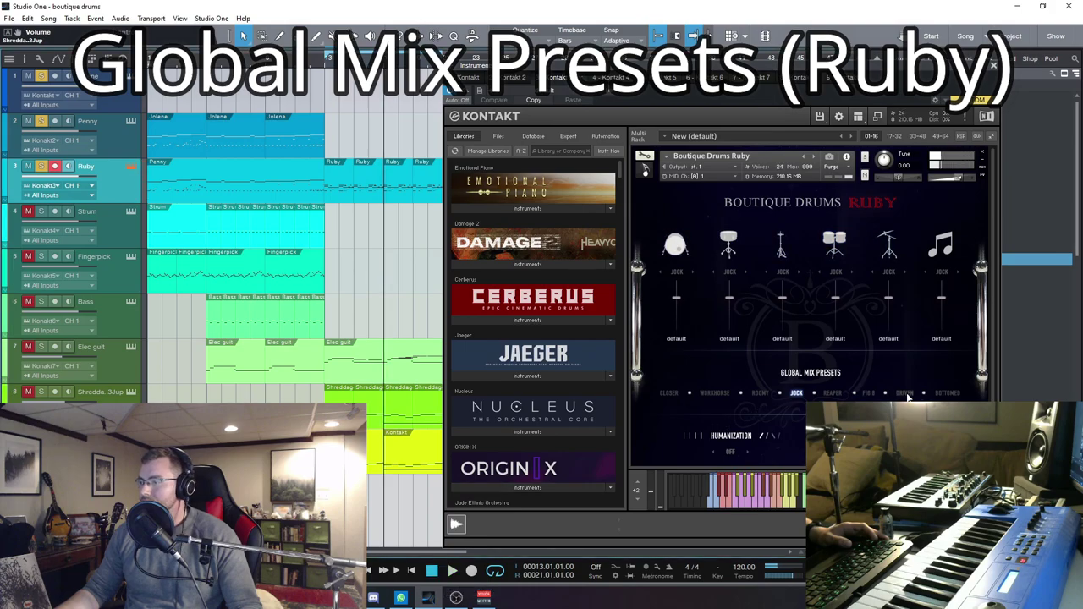
Apply the Driven global mix preset to Ruby, play the looped section with it, and stop playback.
left_click(906, 396)
left_click_drag(719, 65, 672, 58)
key("space")
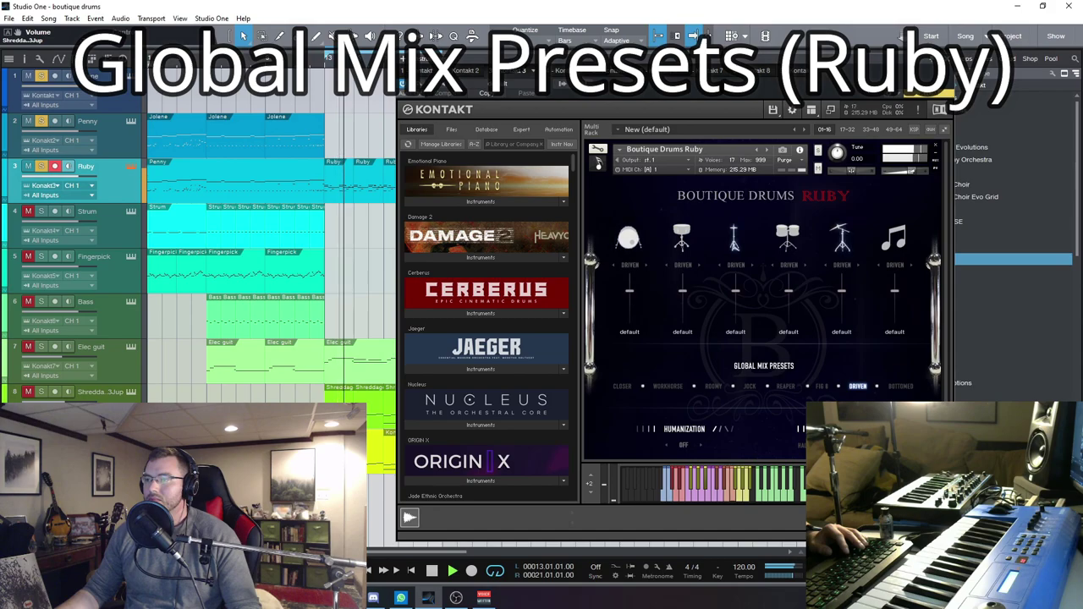
left_click_drag(673, 58, 729, 71)
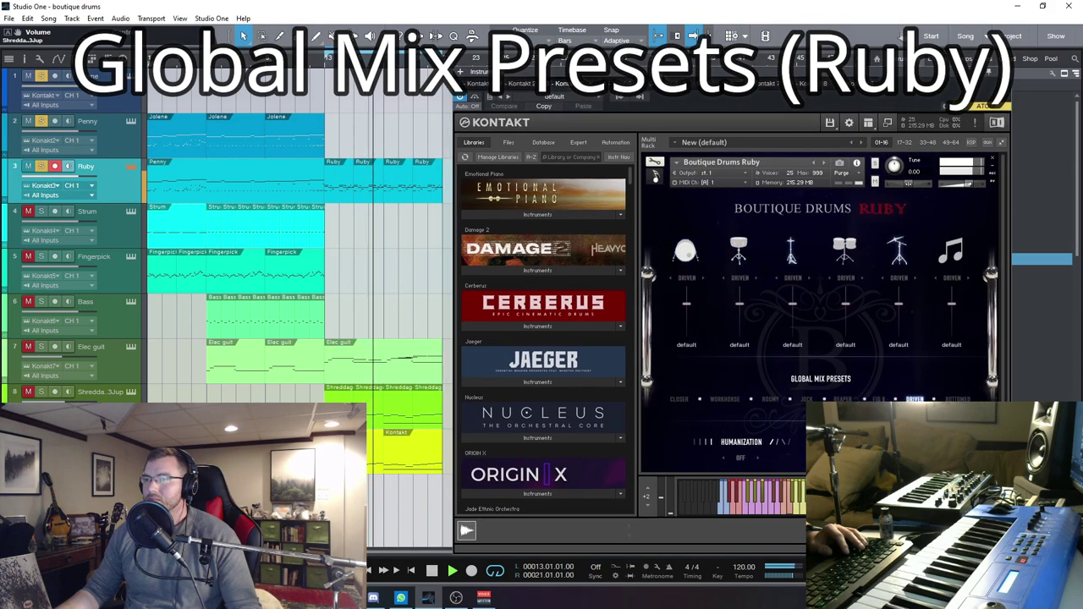
left_click_drag(729, 71, 516, 46)
left_click(433, 572)
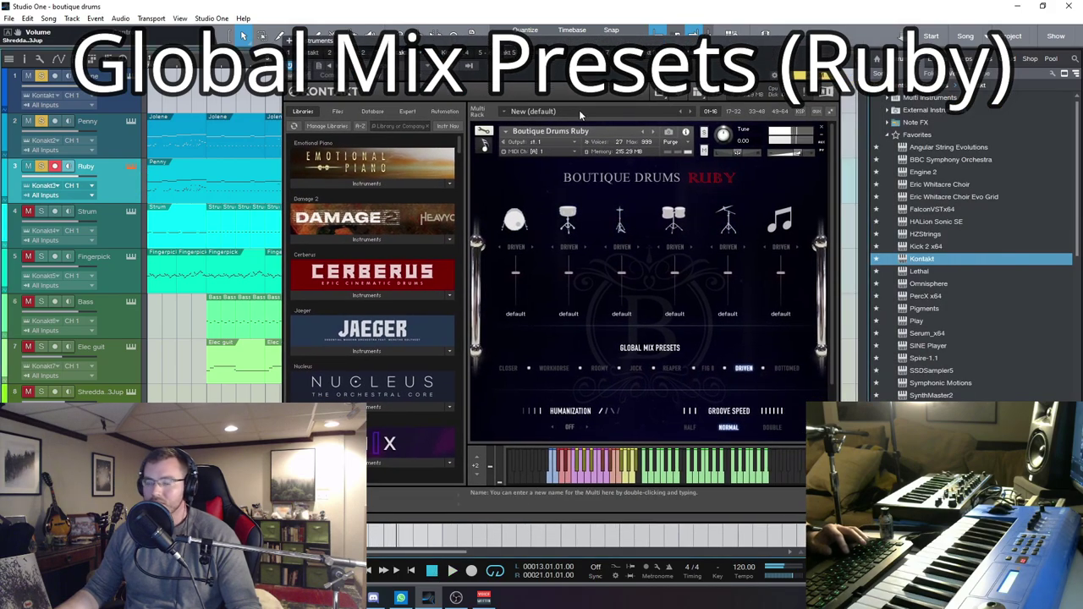
Copy the Ruby events from bars 13 to 21 onto the Jolene track and reselect the Ruby track.
left_click_drag(587, 41, 502, 46)
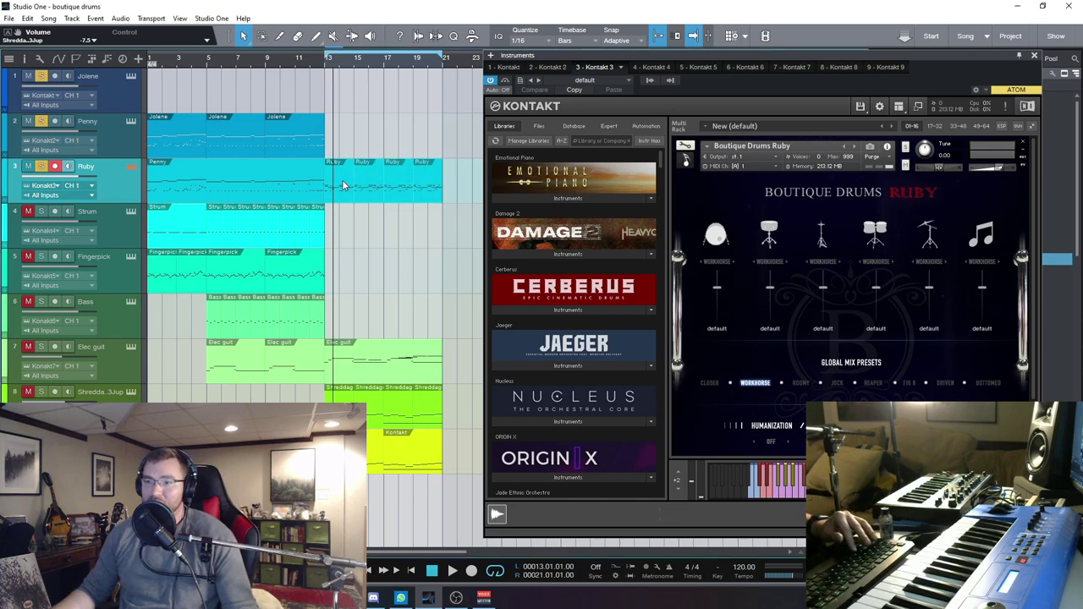
left_click_drag(343, 184, 332, 73)
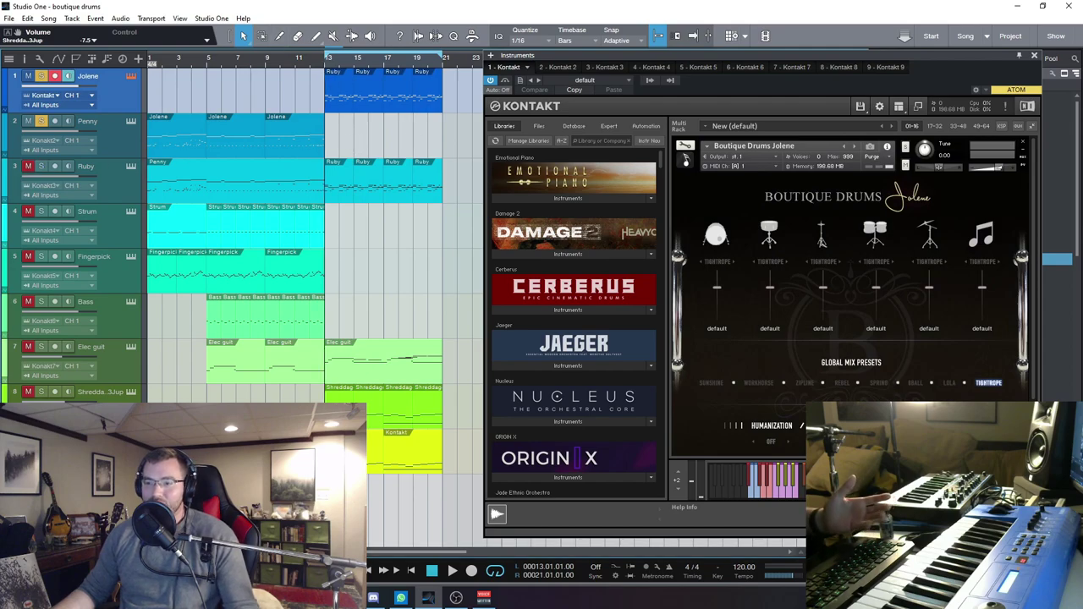
key("Down")
key("Down")
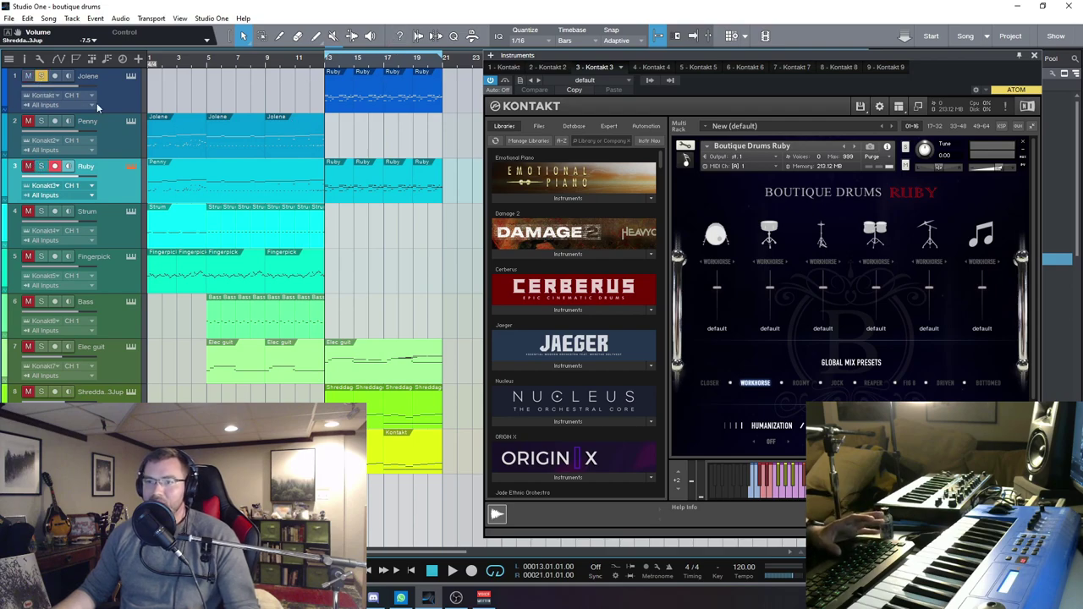
Play the copied Ruby part through Jolene with the Zipline global mix preset, stop playback, and close the instrument window.
left_click_drag(647, 54, 752, 72)
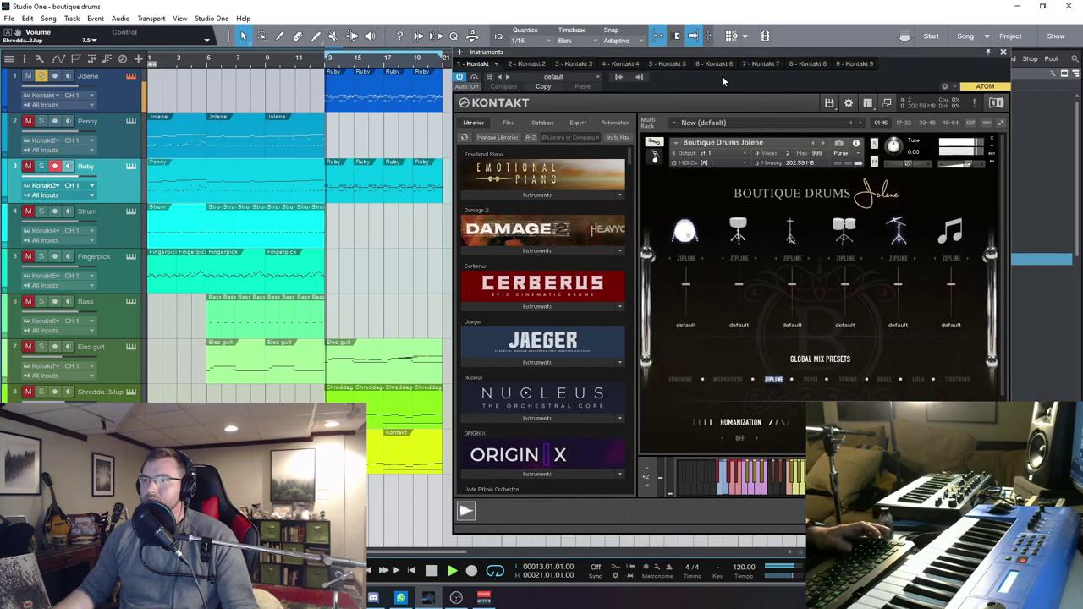
left_click_drag(733, 60, 763, 59)
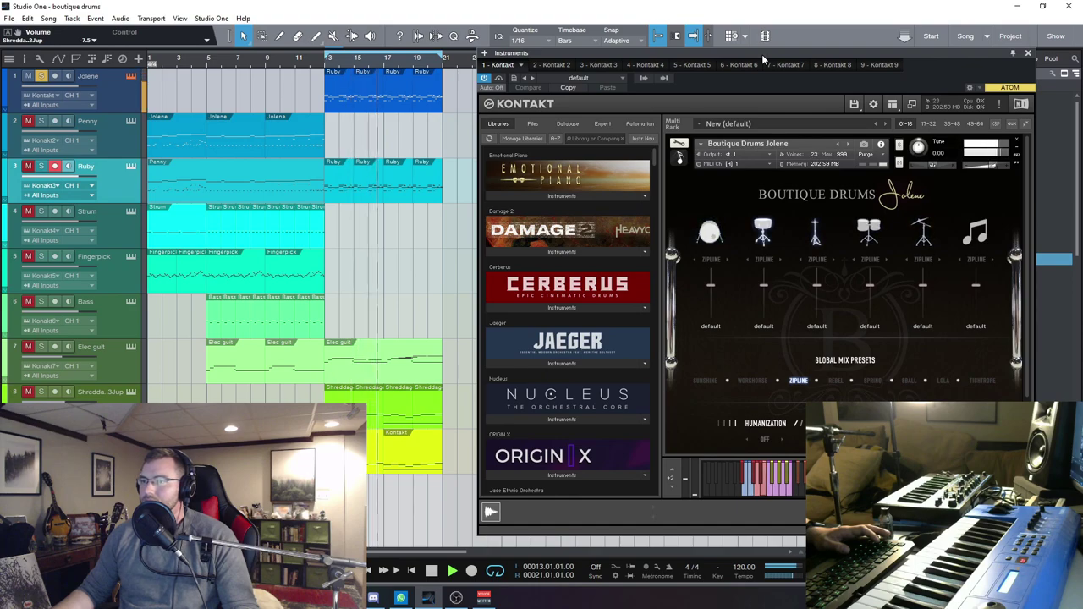
left_click_drag(761, 54, 728, 56)
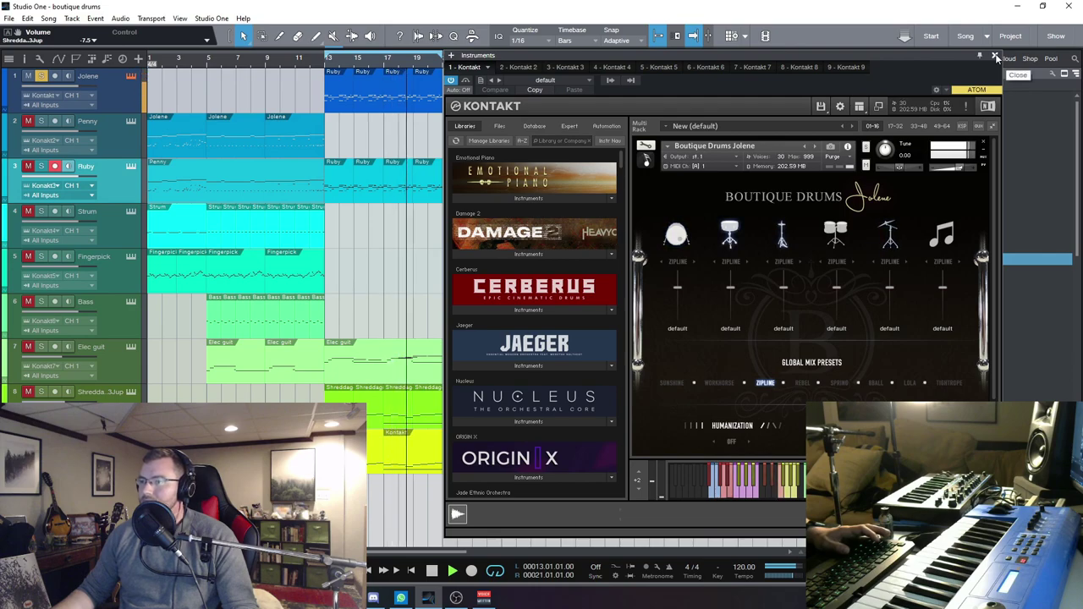
left_click_drag(881, 56, 922, 71)
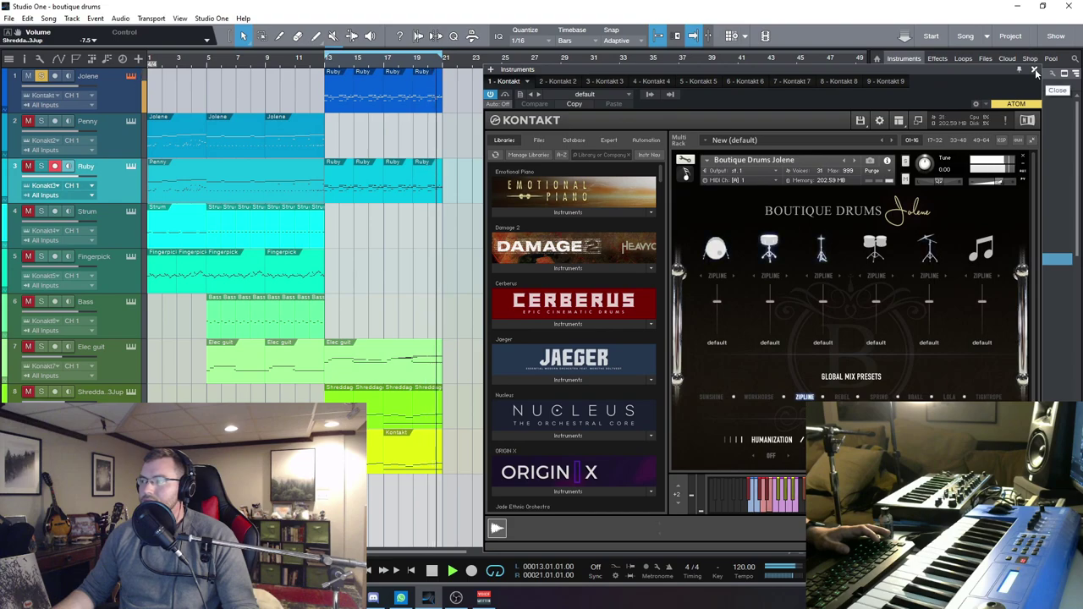
key("space")
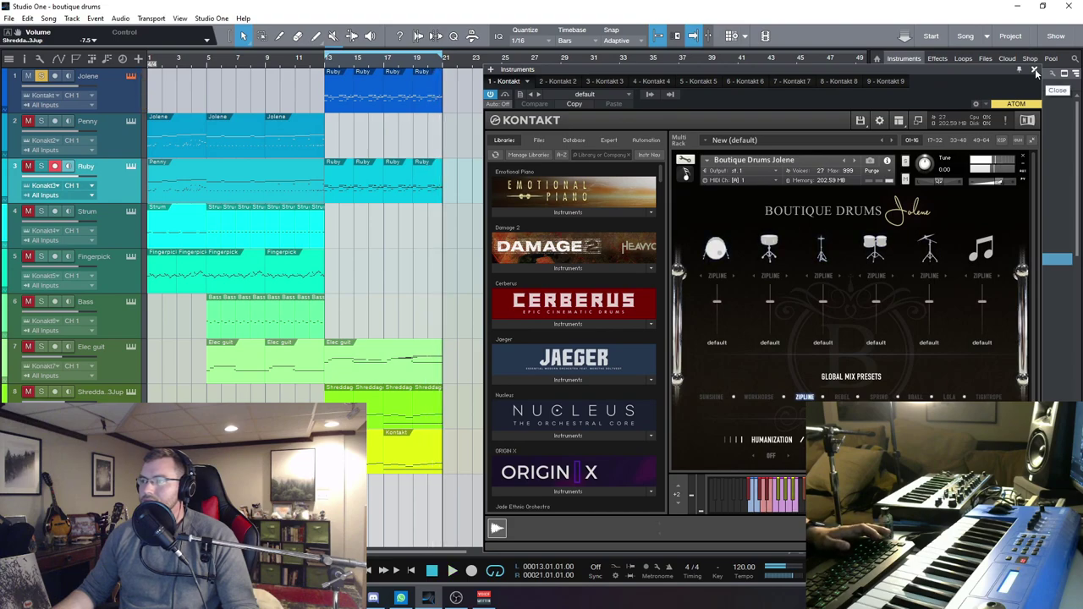
left_click(1035, 69)
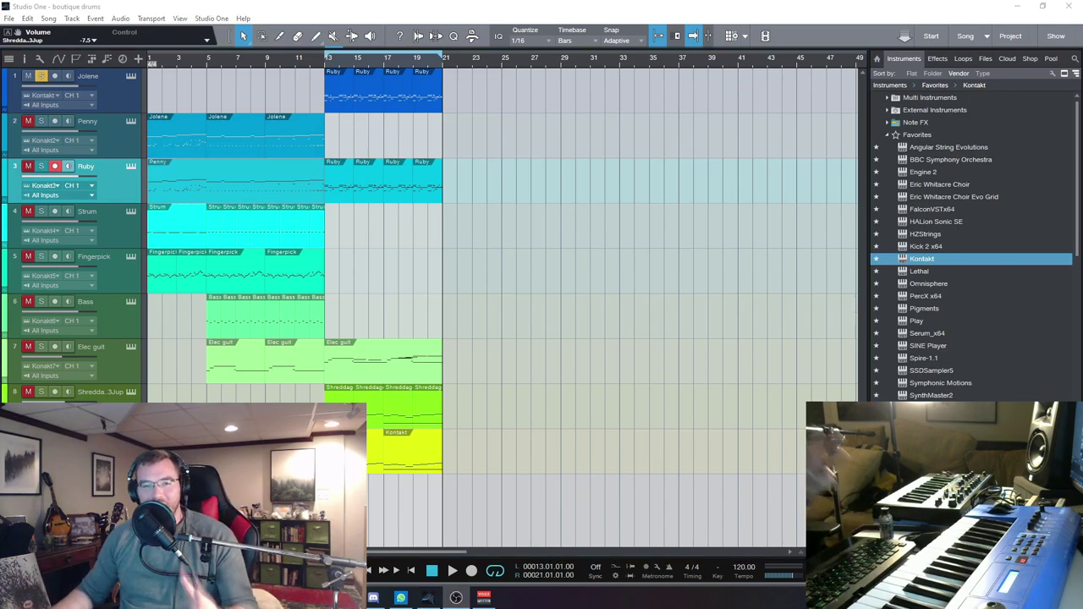
Extend the loop range back to bar 1 so it spans bars 1 to 21.
key("alt+Tab")
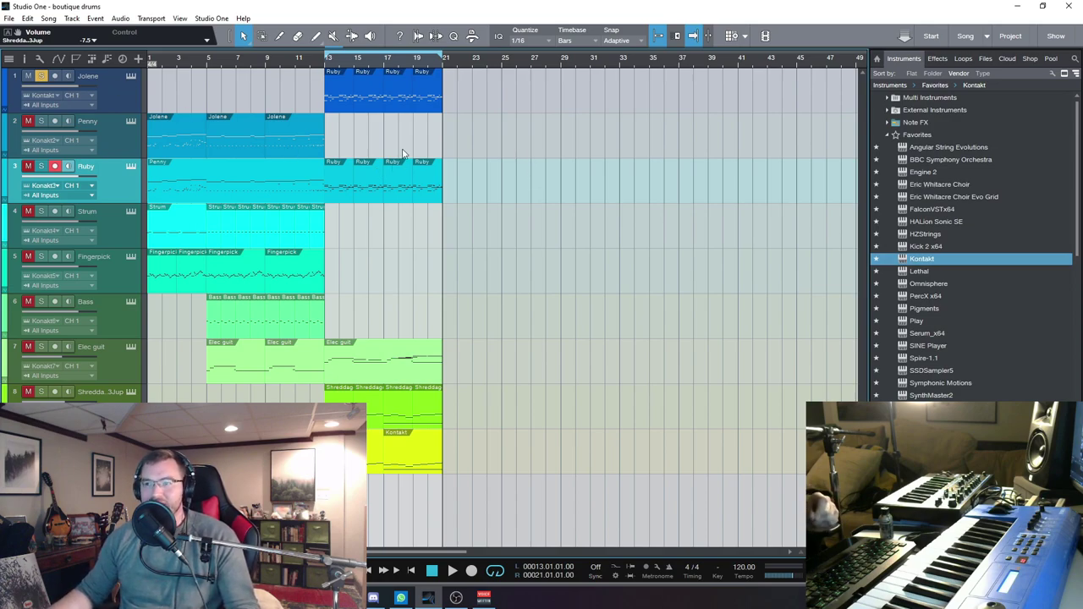
left_click_drag(325, 58, 61, 77)
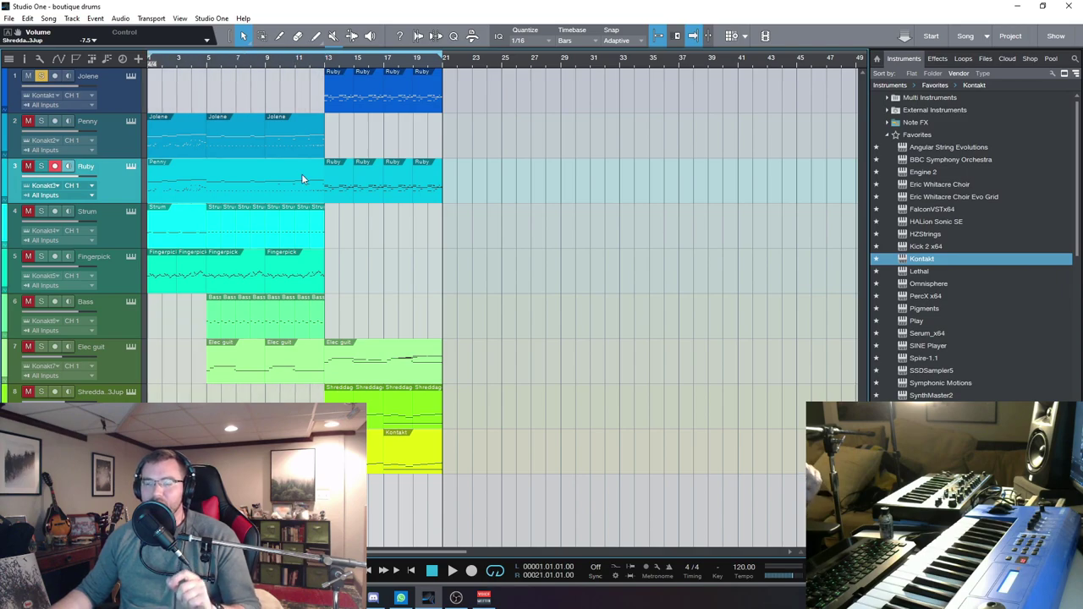